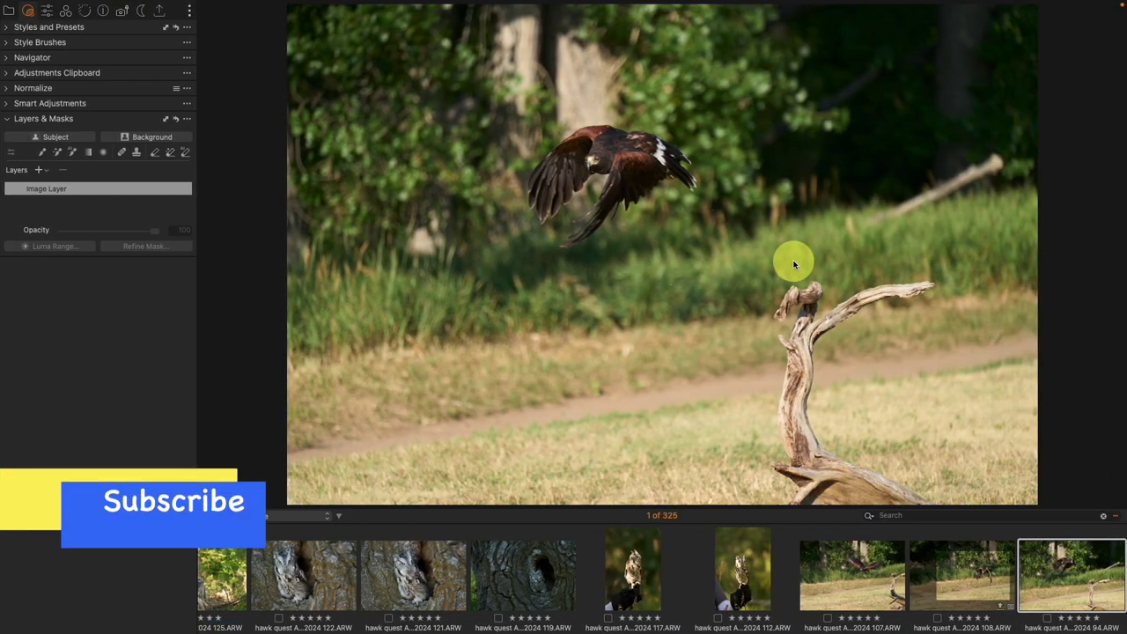
Step: Exit full screen and bring up the Import Images dialog
mouse_move(127, 4)
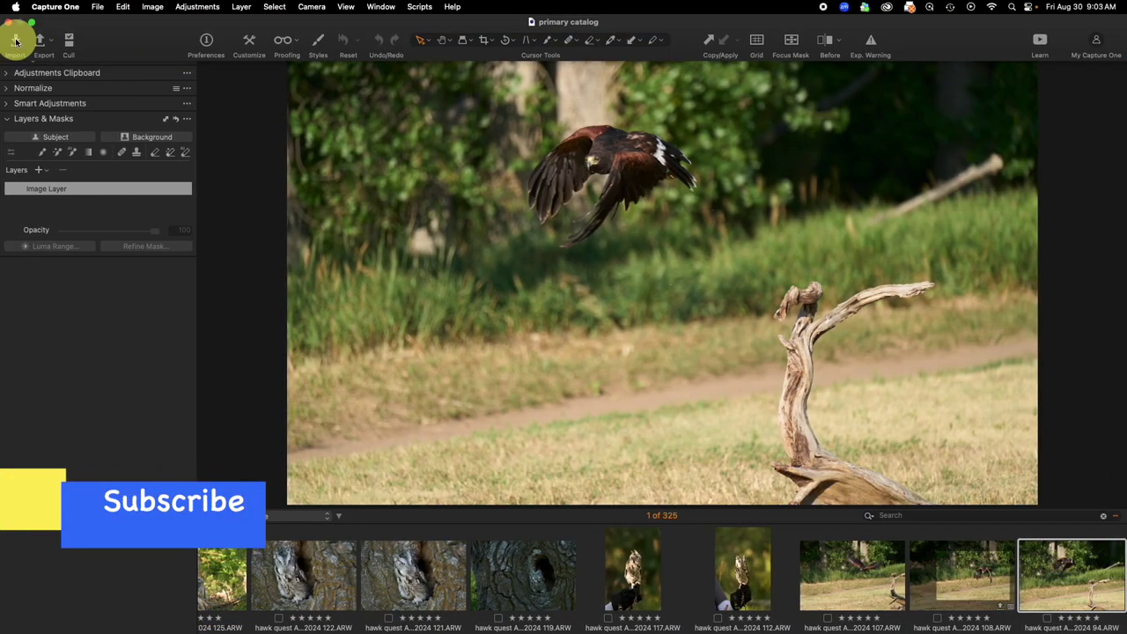
click(35, 38)
click(15, 42)
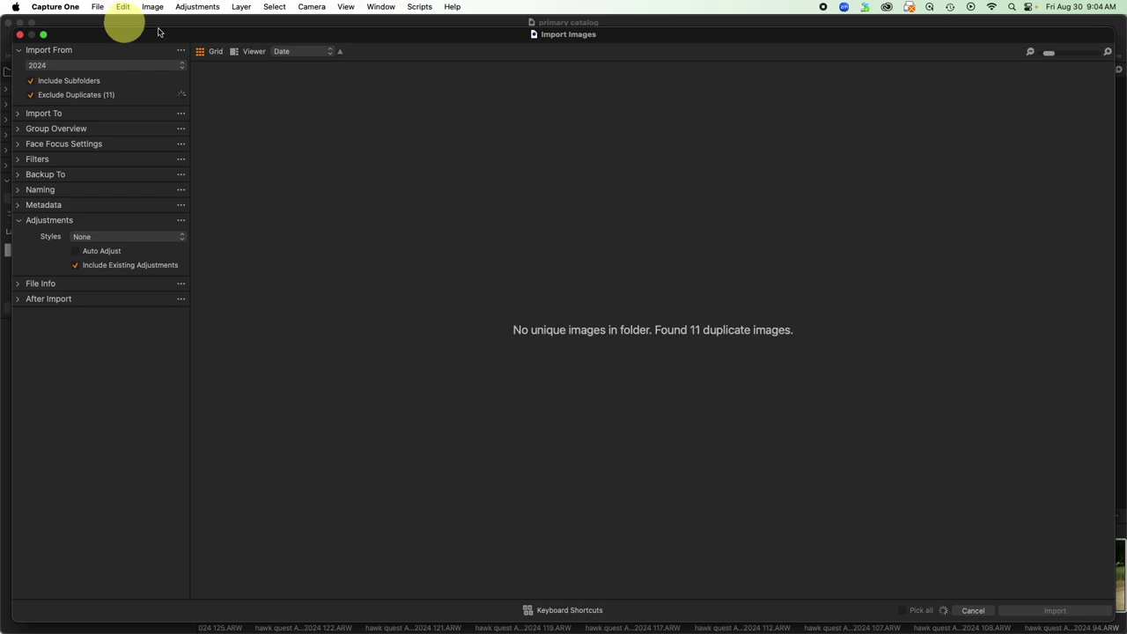
Step: Browse the Custom Styles offered under Adjustments > Styles for import
click(146, 239)
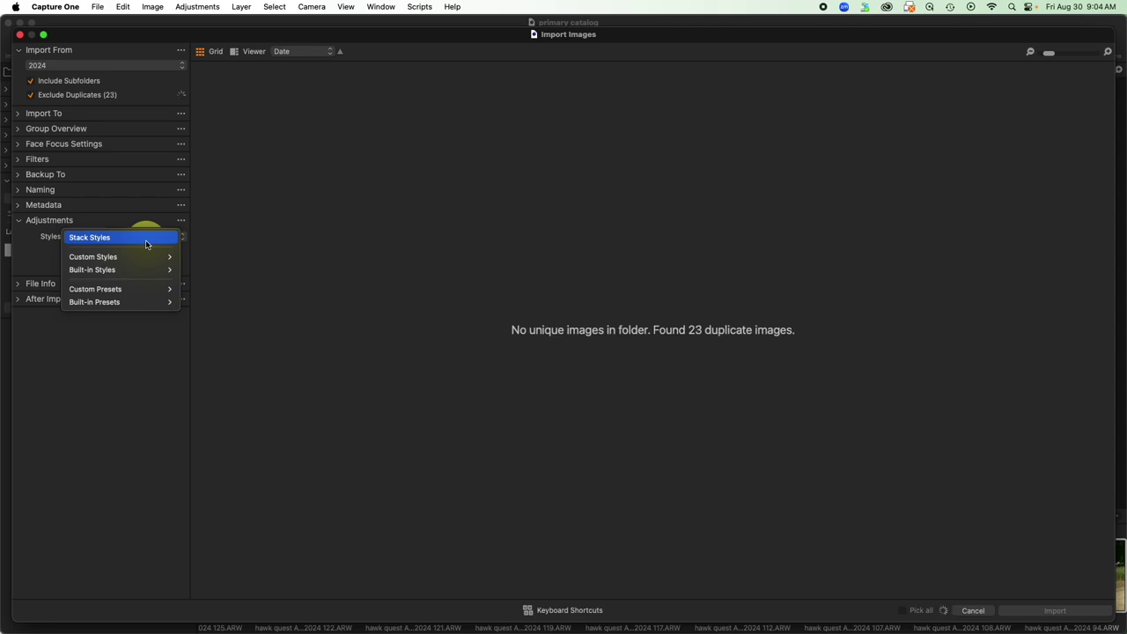
mouse_move(147, 257)
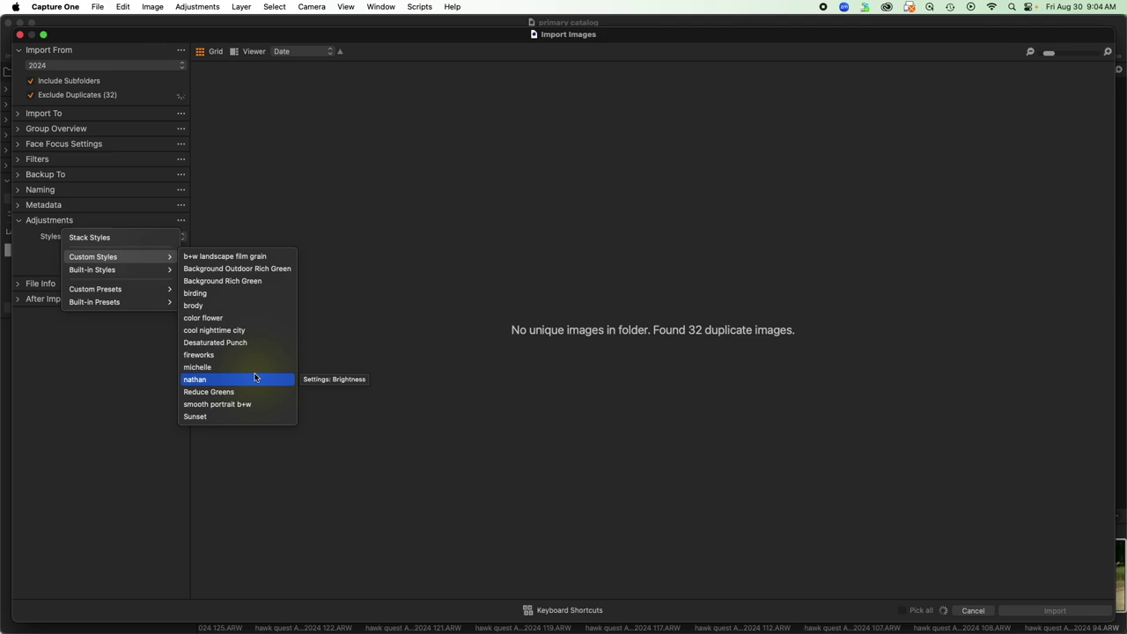
click(127, 384)
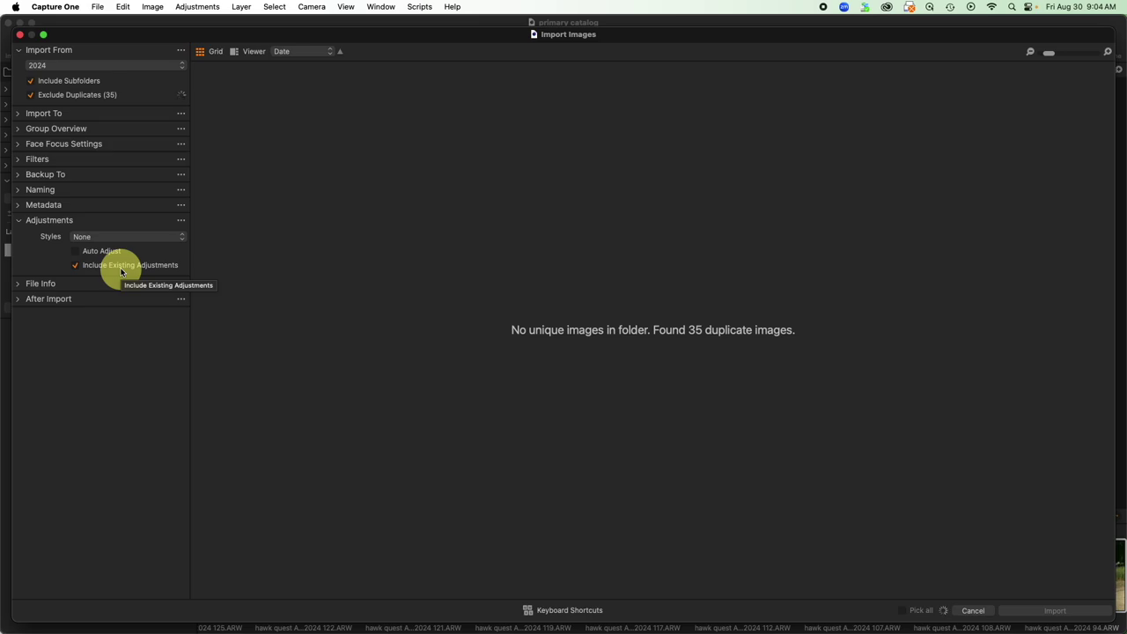
click(151, 236)
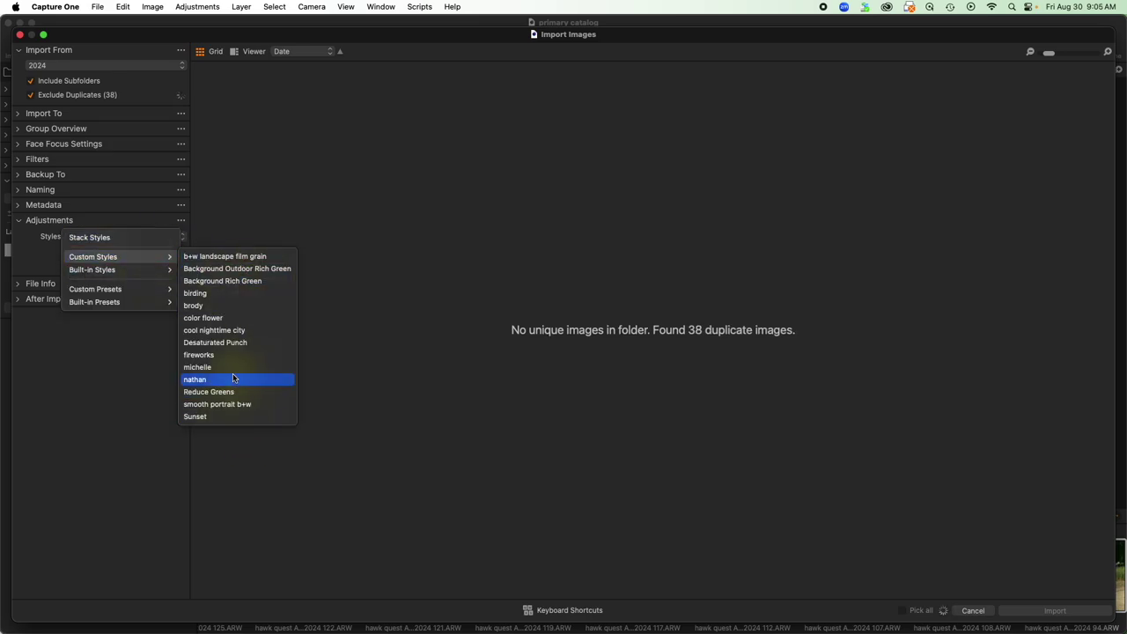
Step: Apply the nathan style on import, stack the Curve preset '2 pt s curve', and verify both
click(233, 378)
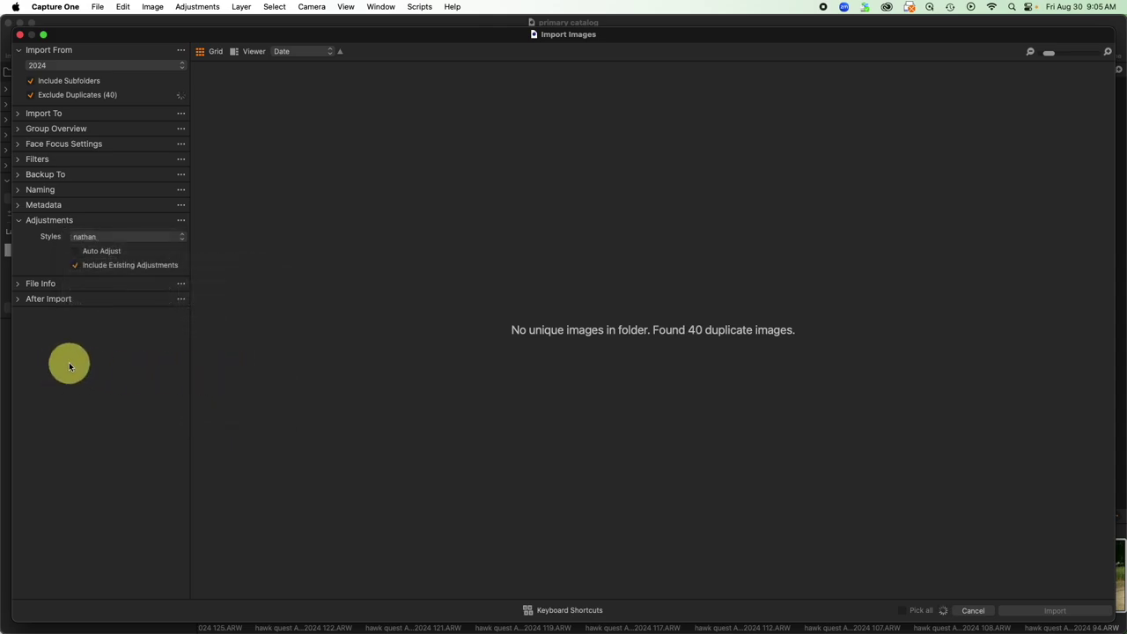
click(184, 237)
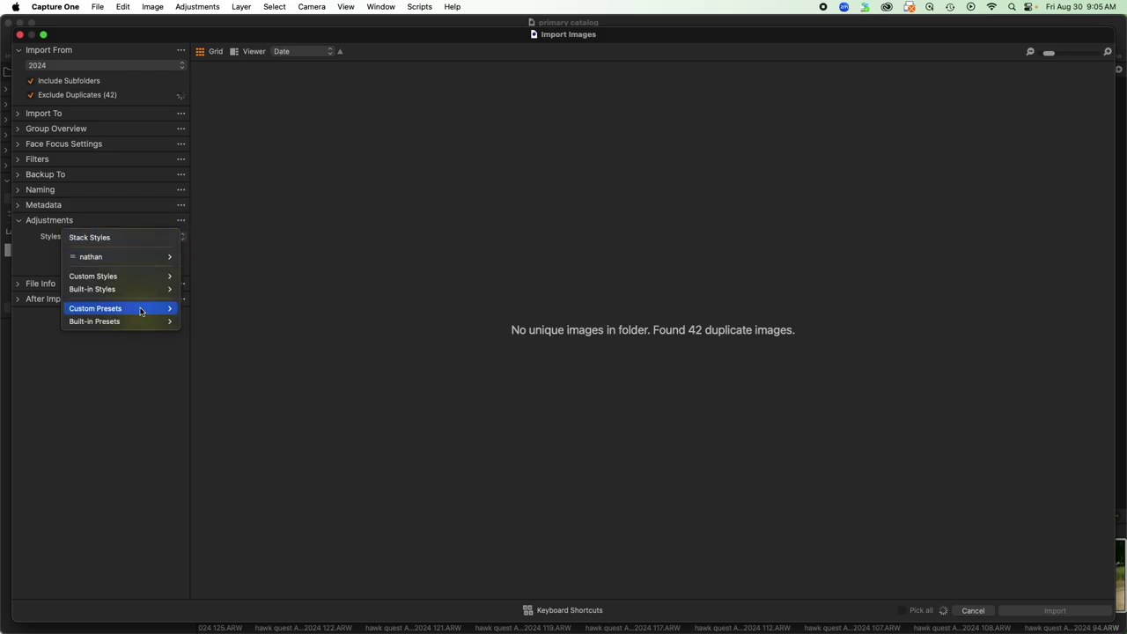
mouse_move(140, 311)
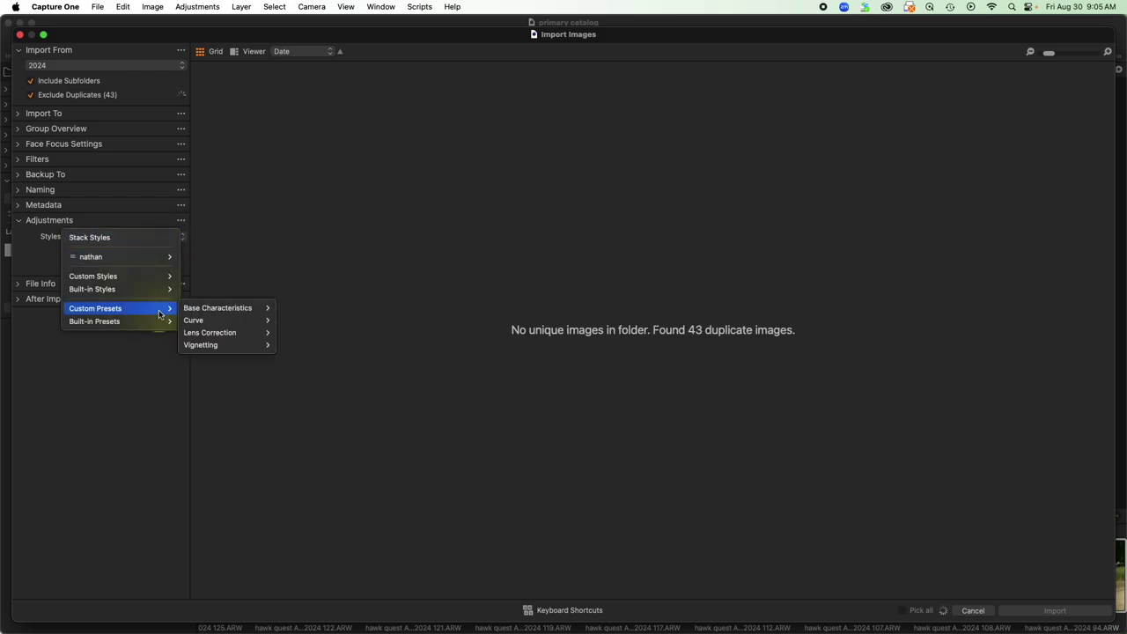
mouse_move(211, 320)
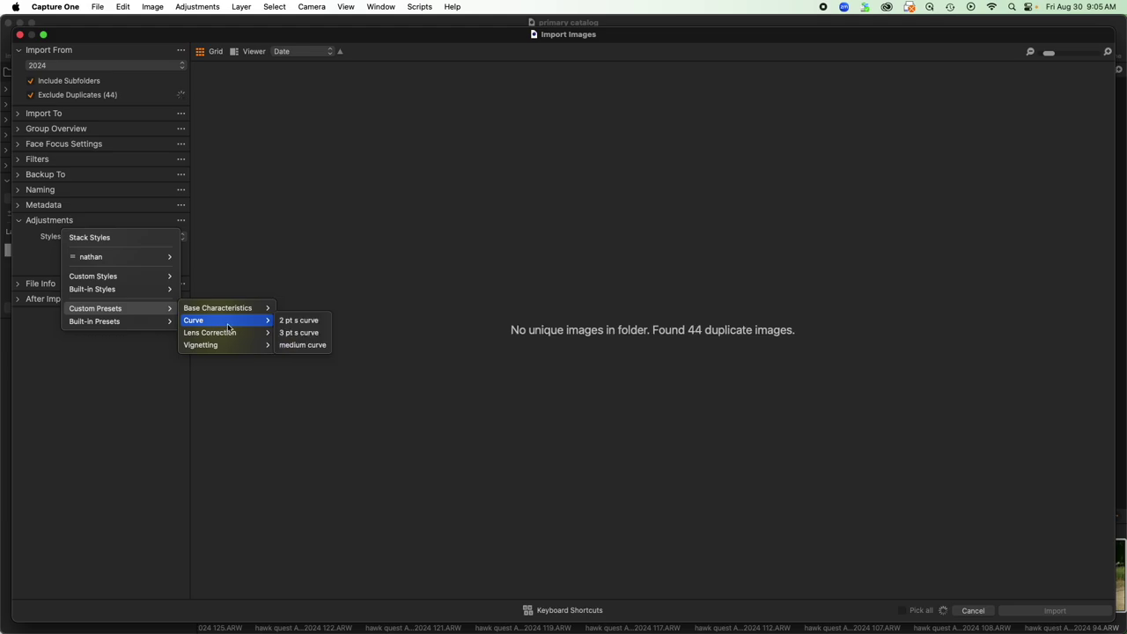
click(304, 326)
click(145, 237)
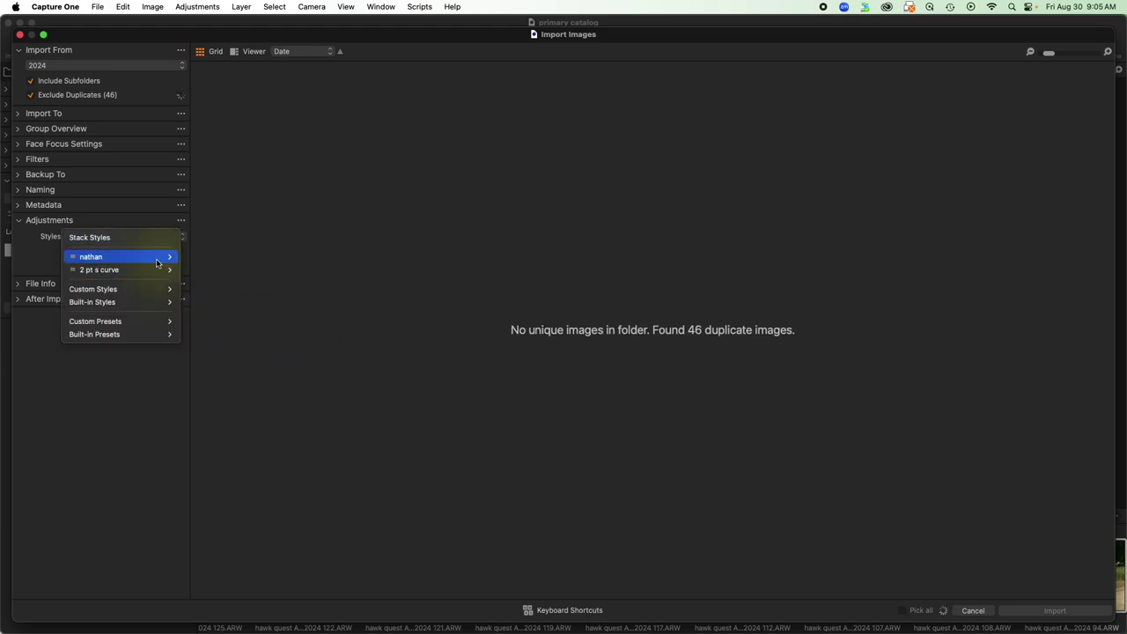
mouse_move(155, 270)
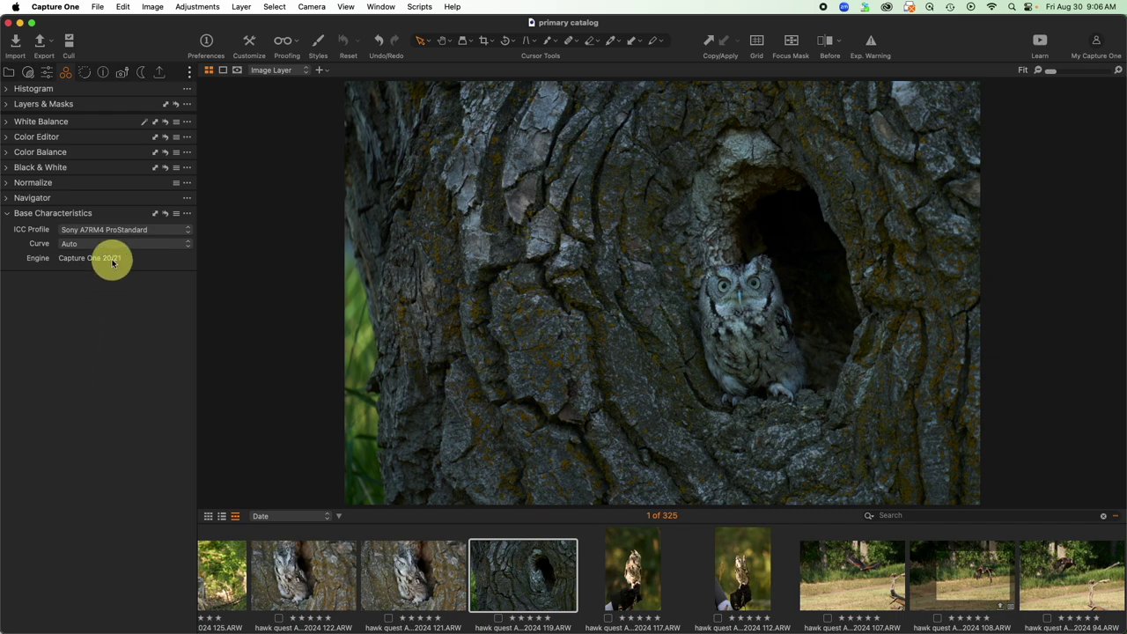
Step: Float Base Characteristics over the owl photo and inspect its ICC Profile and options menus unchanged
drag(111, 214, 372, 188)
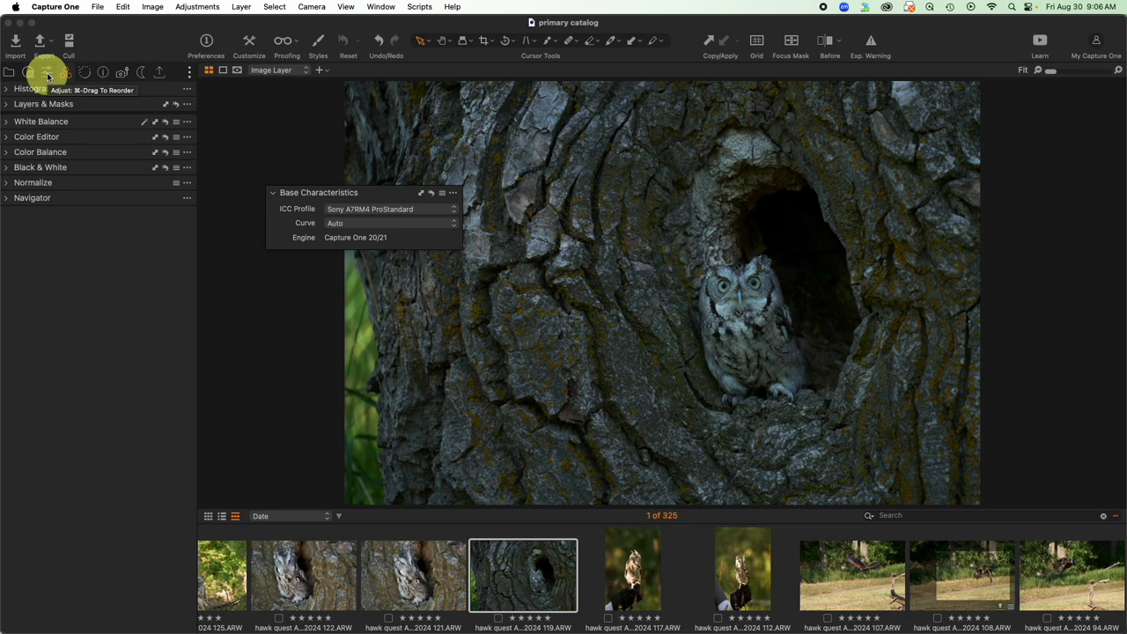
drag(390, 189, 352, 182)
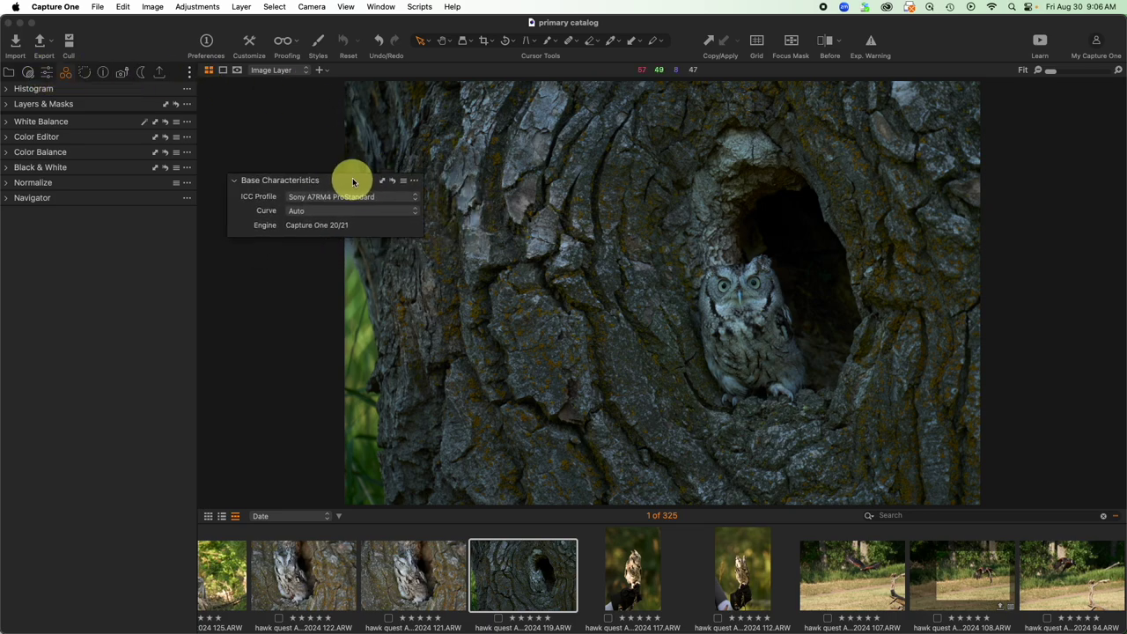
click(375, 195)
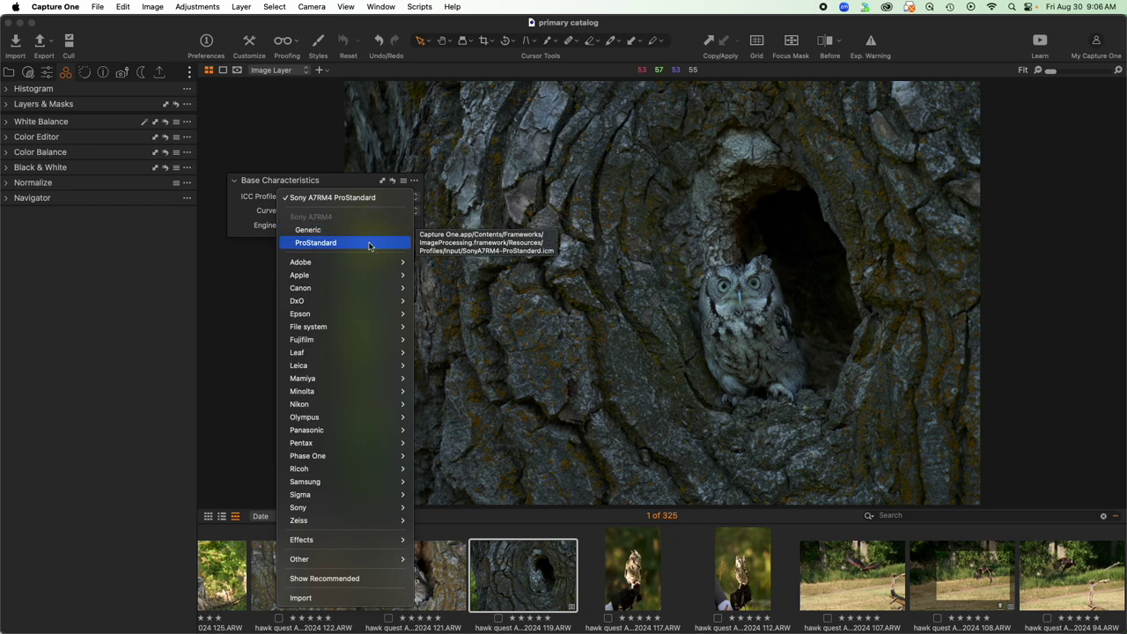
click(350, 183)
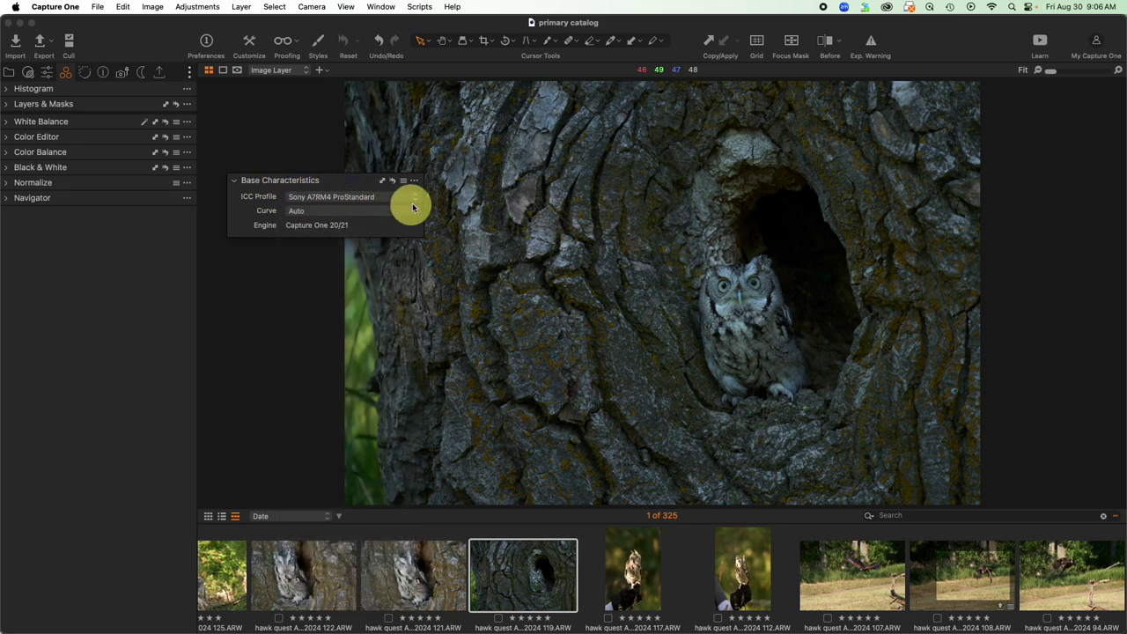
click(414, 180)
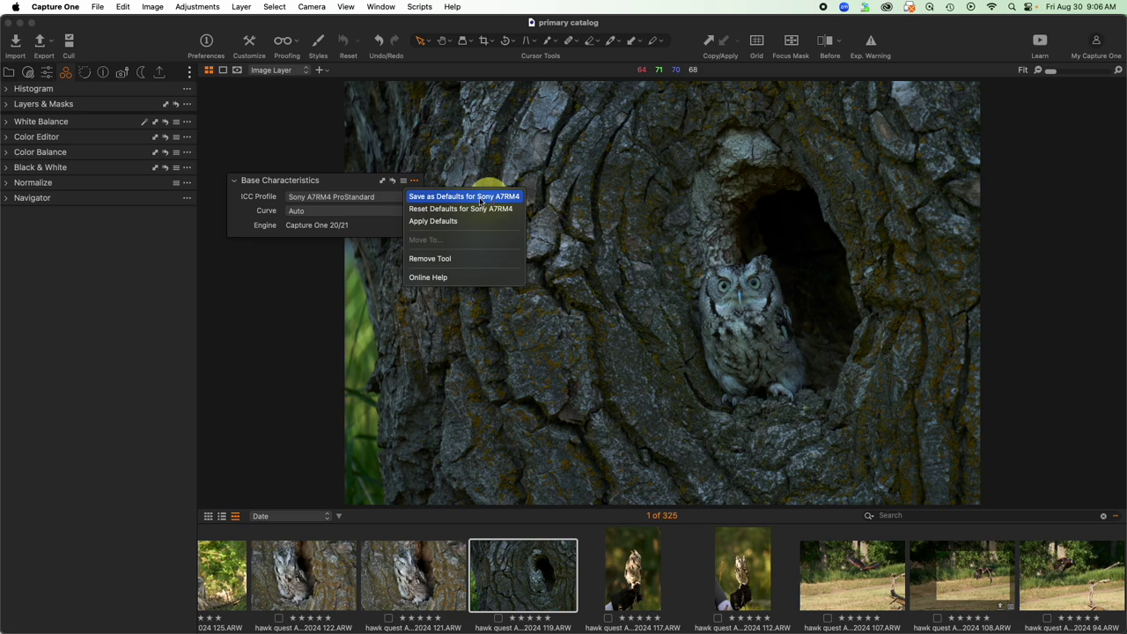
click(346, 185)
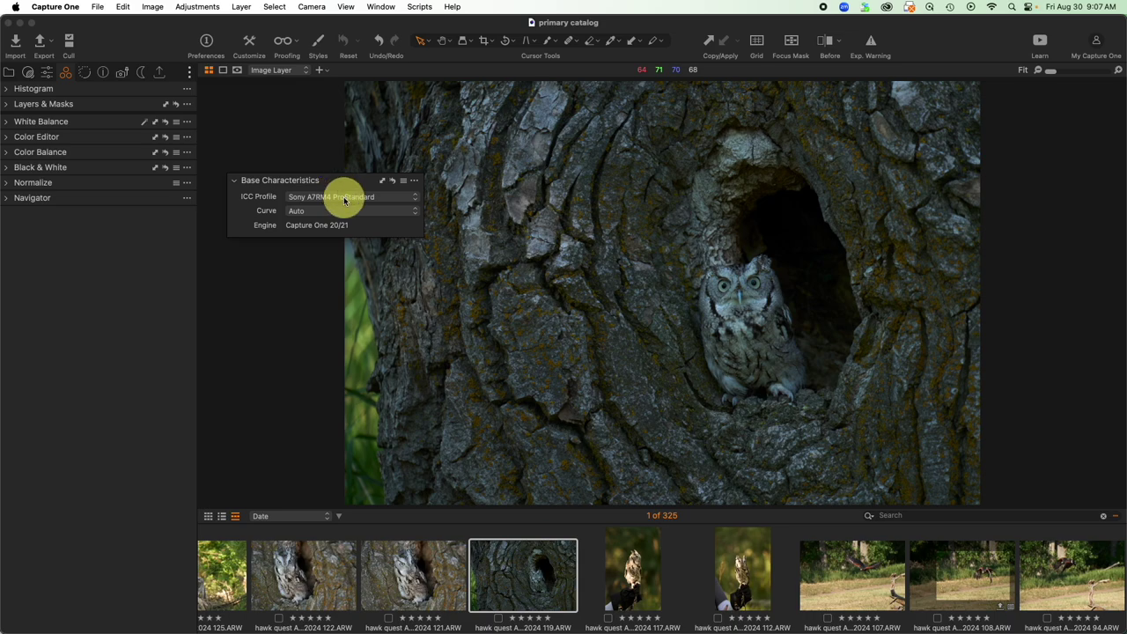
click(344, 201)
mouse_move(349, 563)
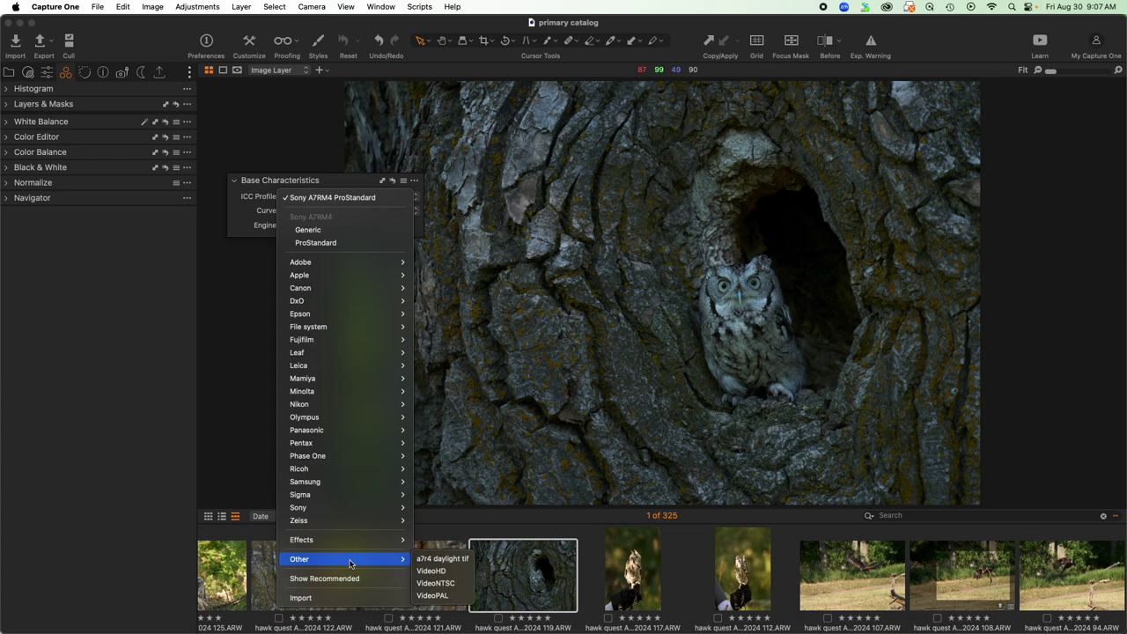
click(335, 156)
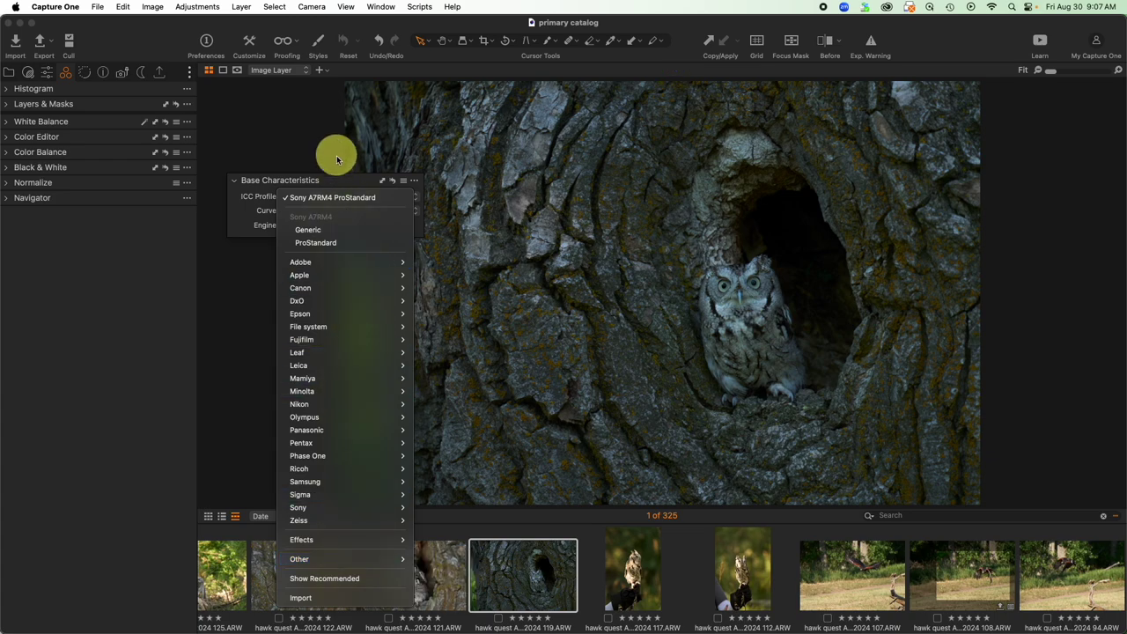
click(404, 181)
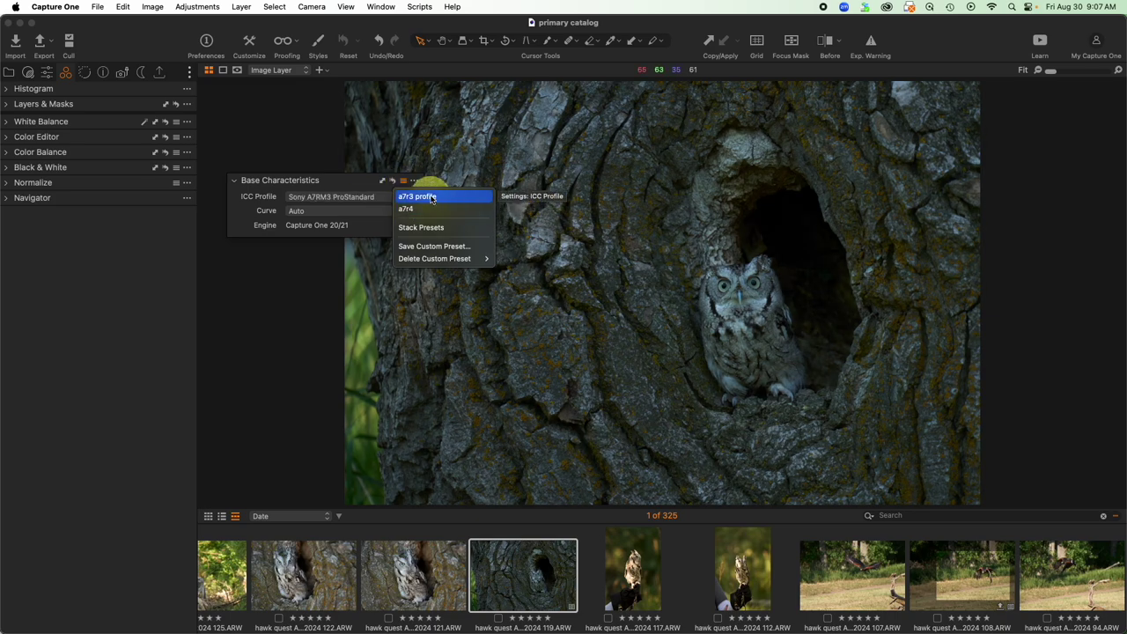
click(376, 186)
drag(387, 181, 175, 238)
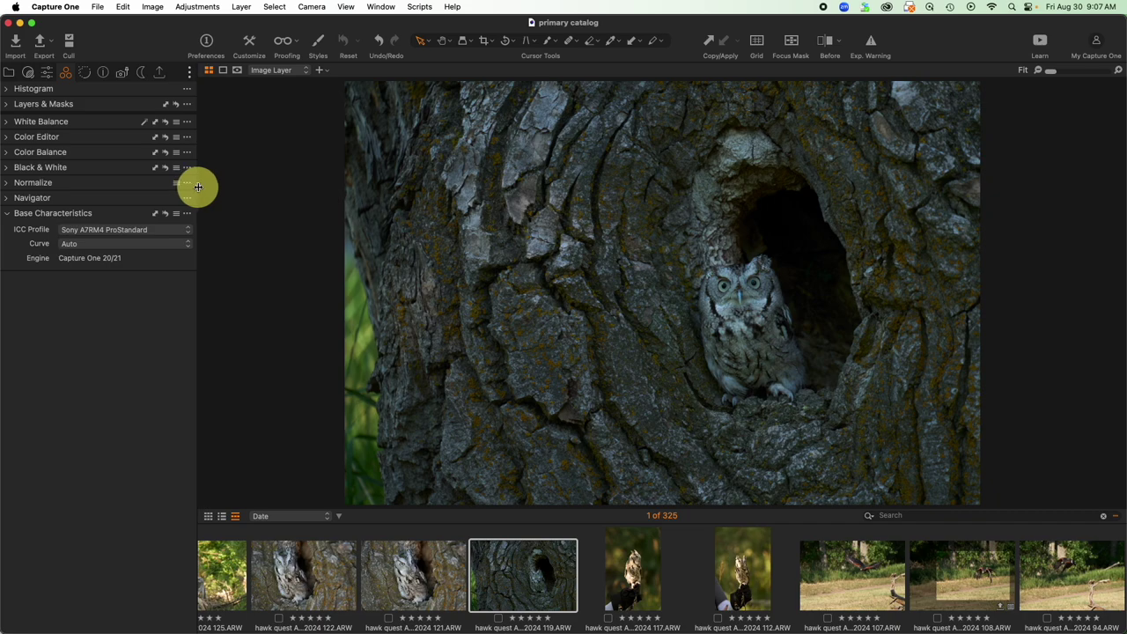
Step: Set Custom Presets > Base Characteristics > a7r4 as the import style, then cancel the import
click(17, 48)
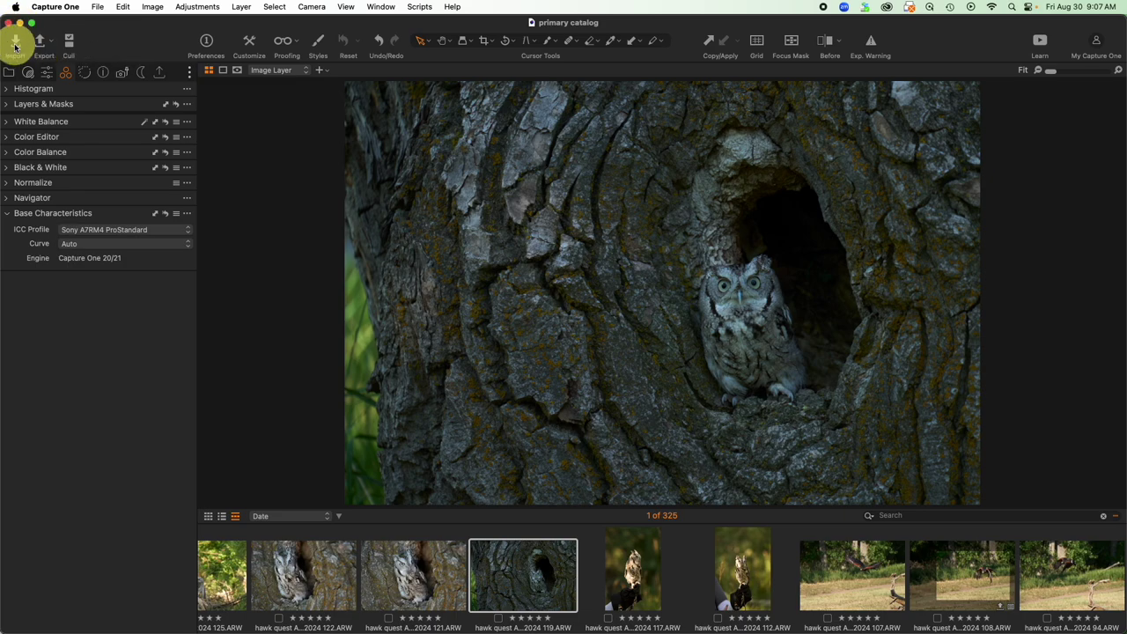
click(121, 237)
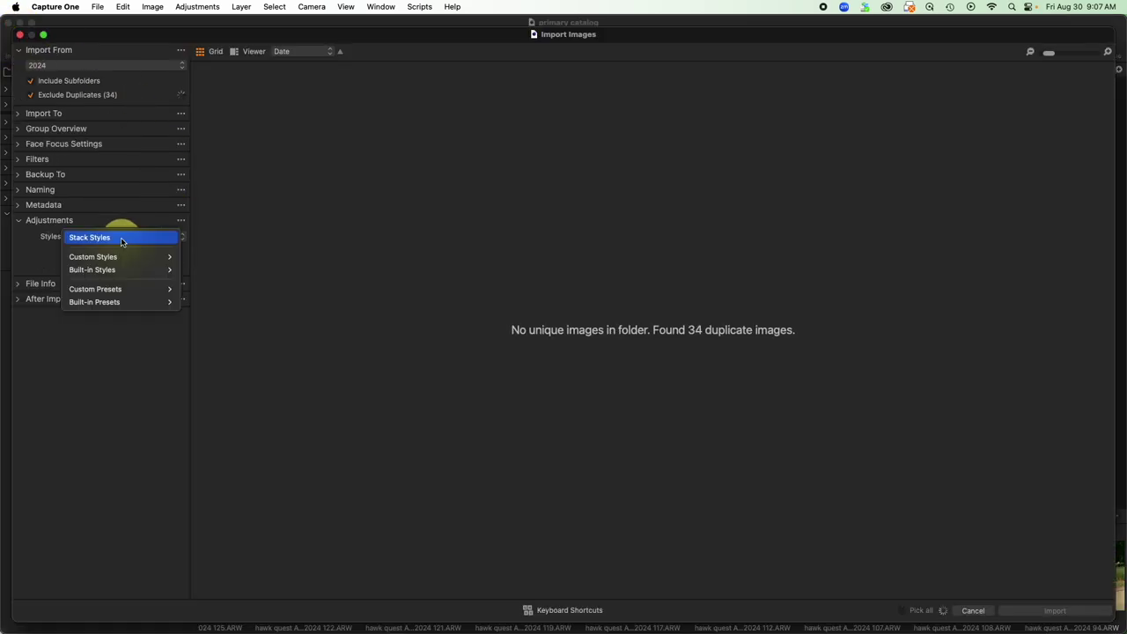
mouse_move(143, 297)
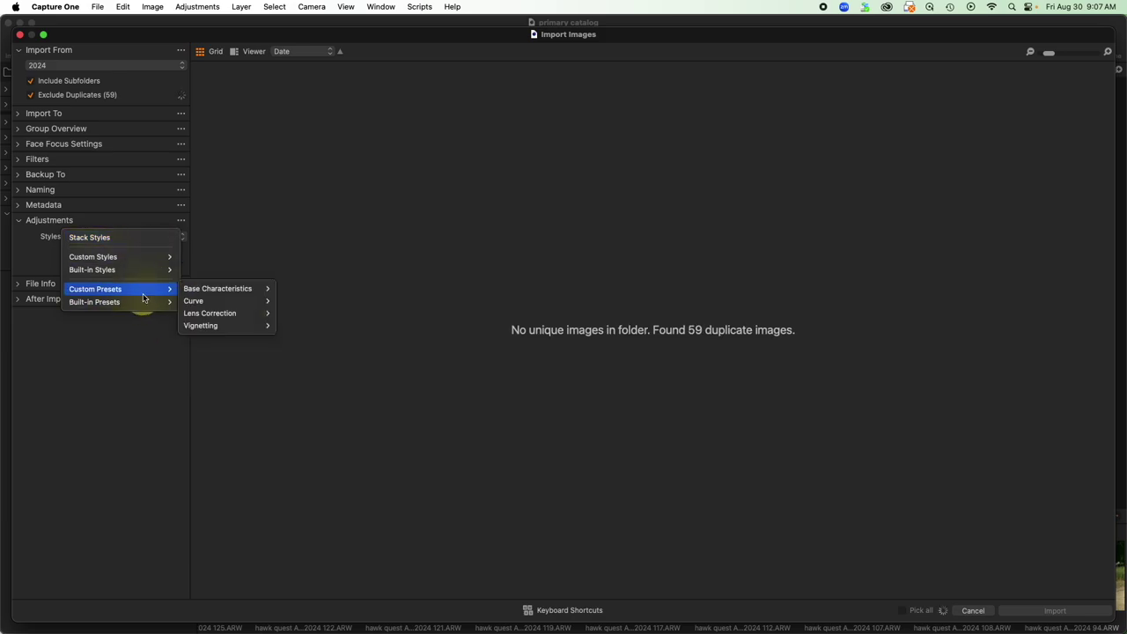
mouse_move(217, 289)
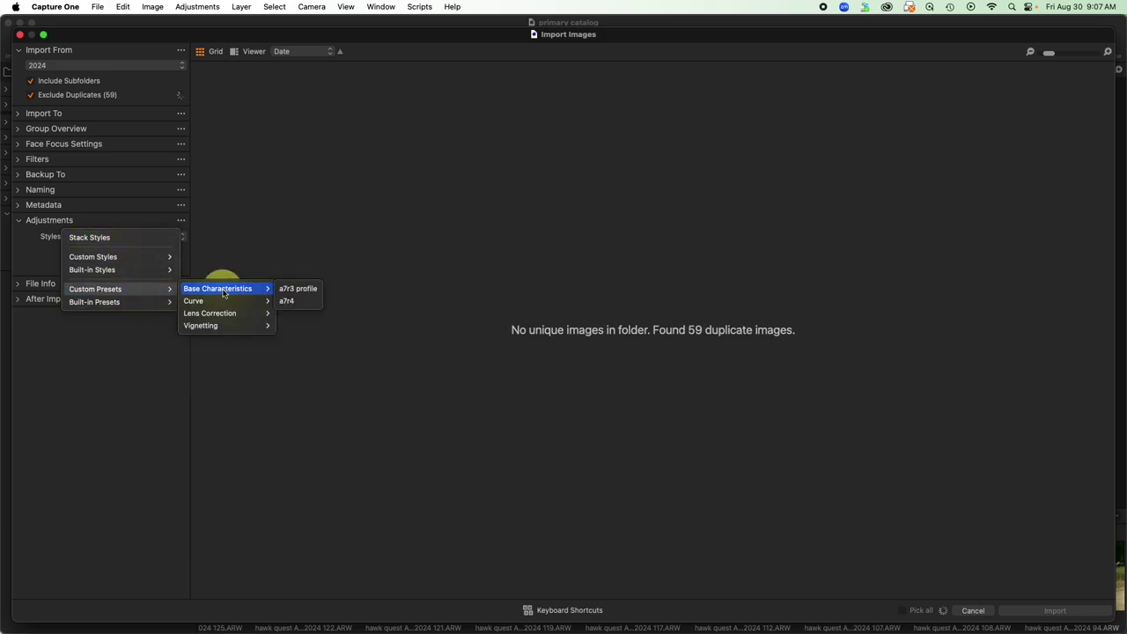
click(293, 300)
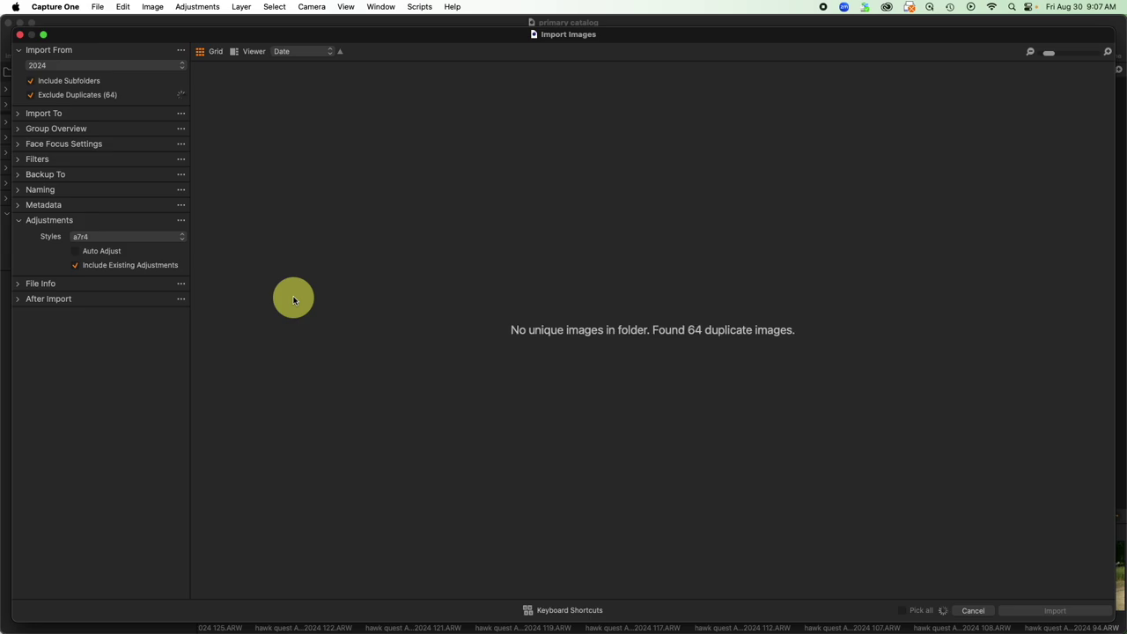
click(971, 610)
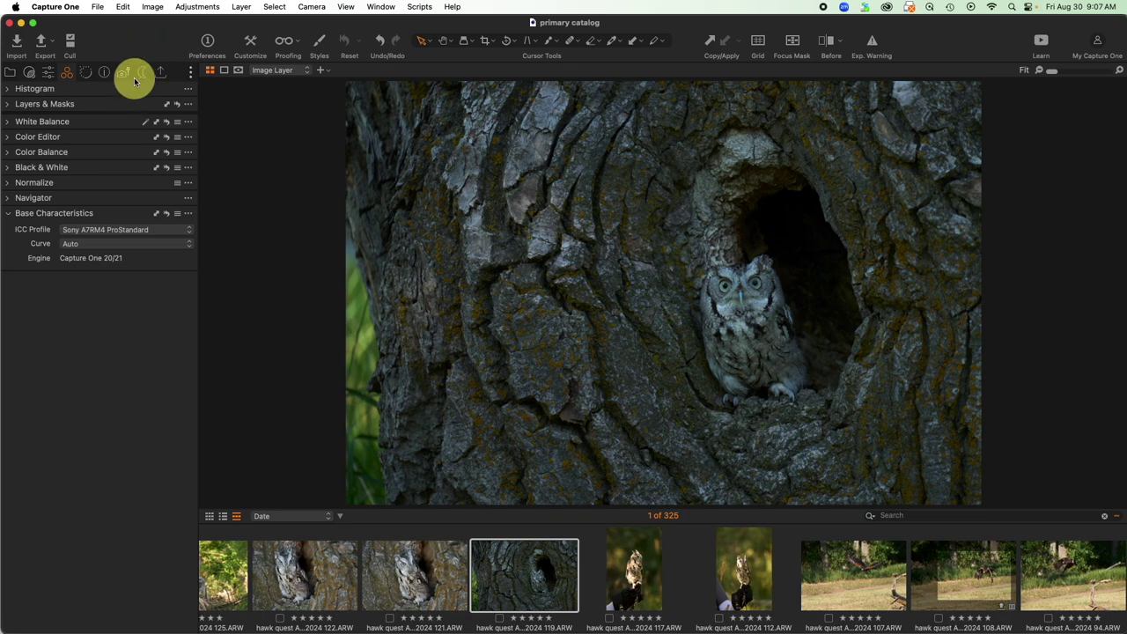
Step: Float Lens Correction from the Details tools, test the Distortion slider, then expand the Library section
click(86, 72)
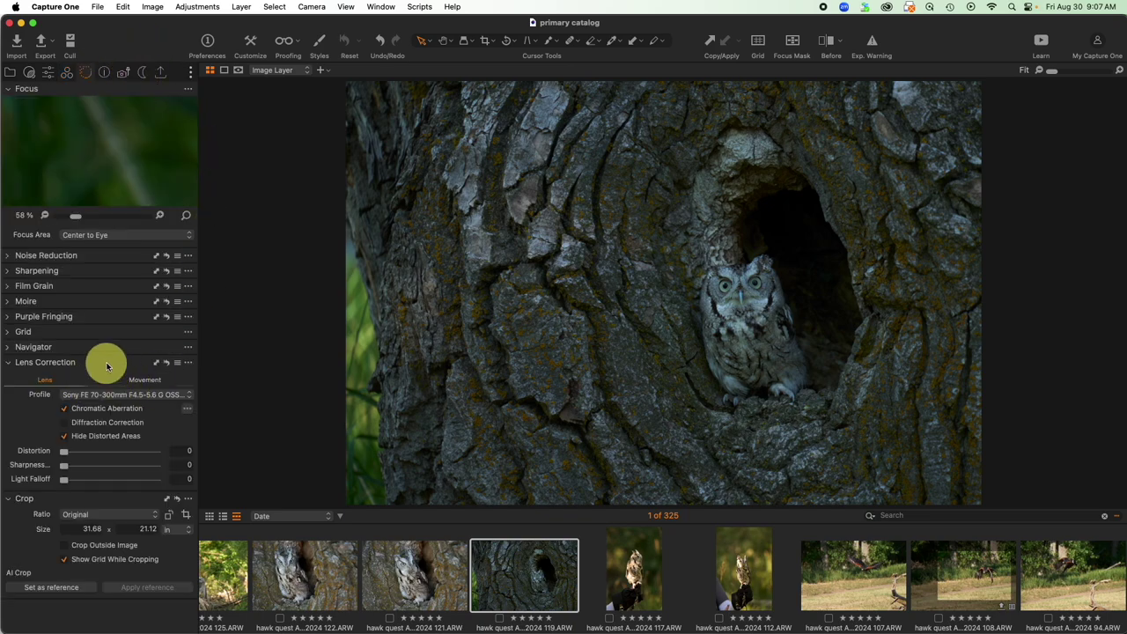
drag(111, 362, 363, 167)
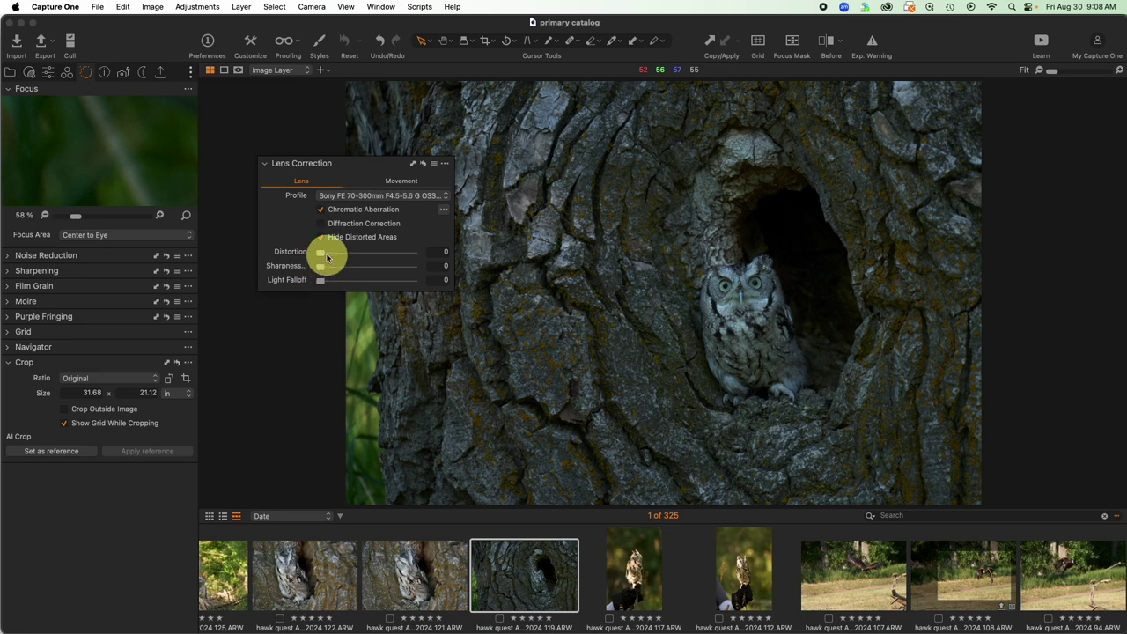
drag(321, 253, 269, 254)
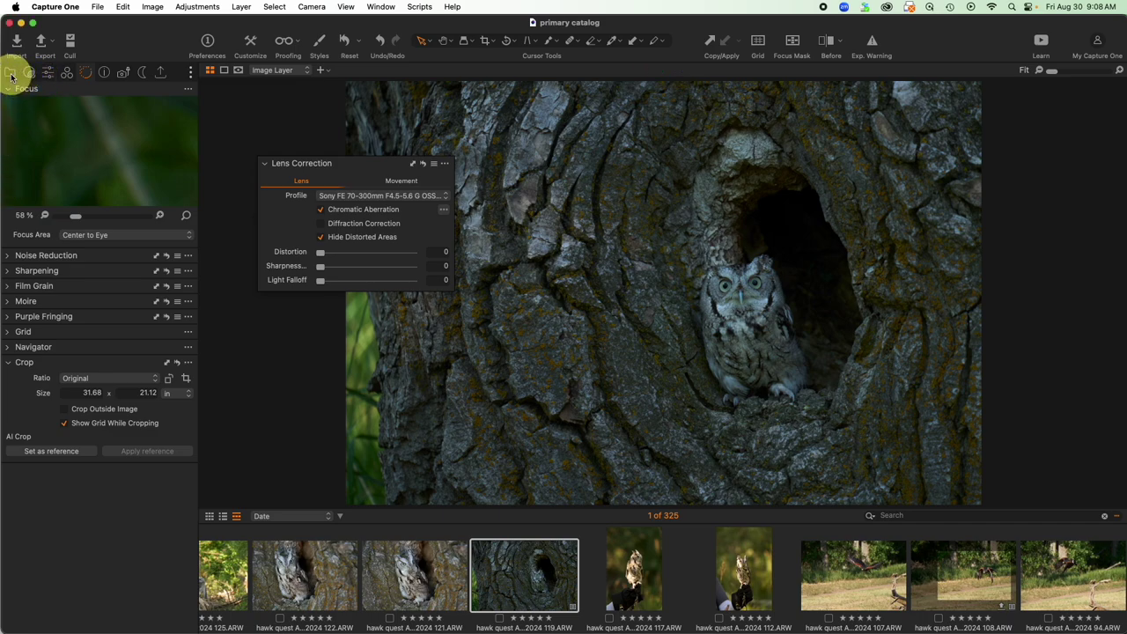
click(10, 74)
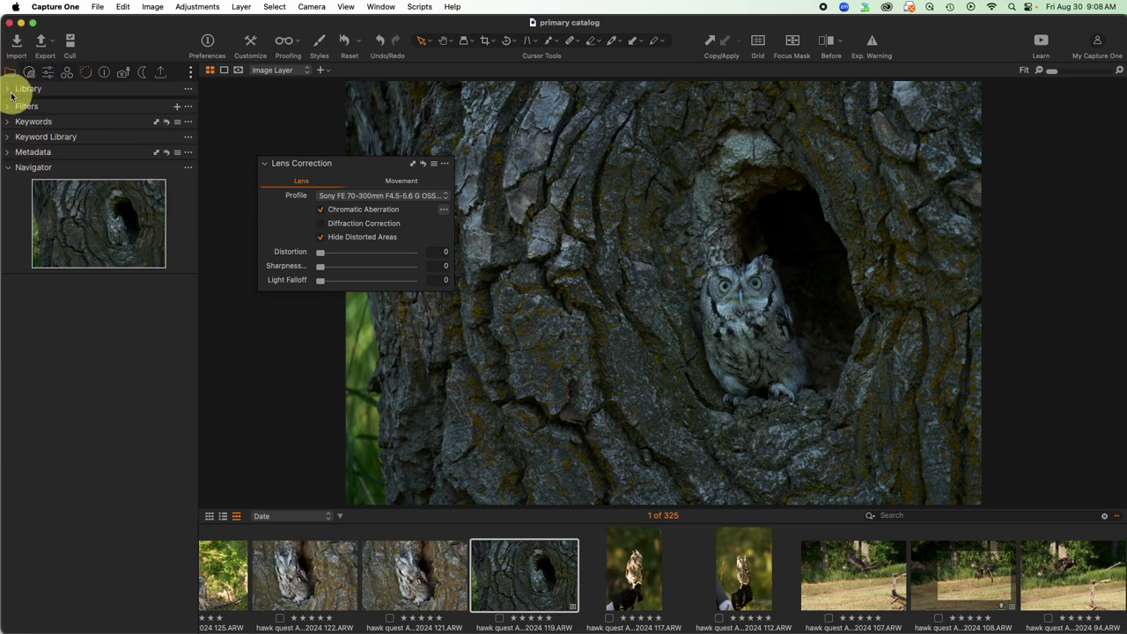
click(9, 92)
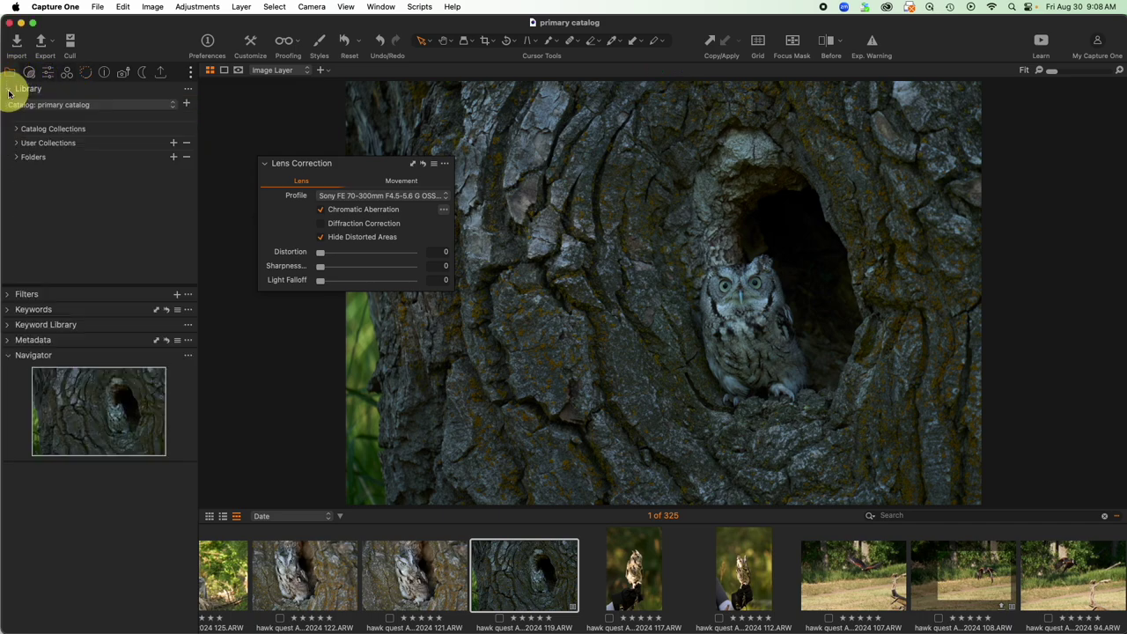
Step: Open the maroon bells collection under User Collections > landscape
click(17, 144)
scroll(95, 239, down, 5)
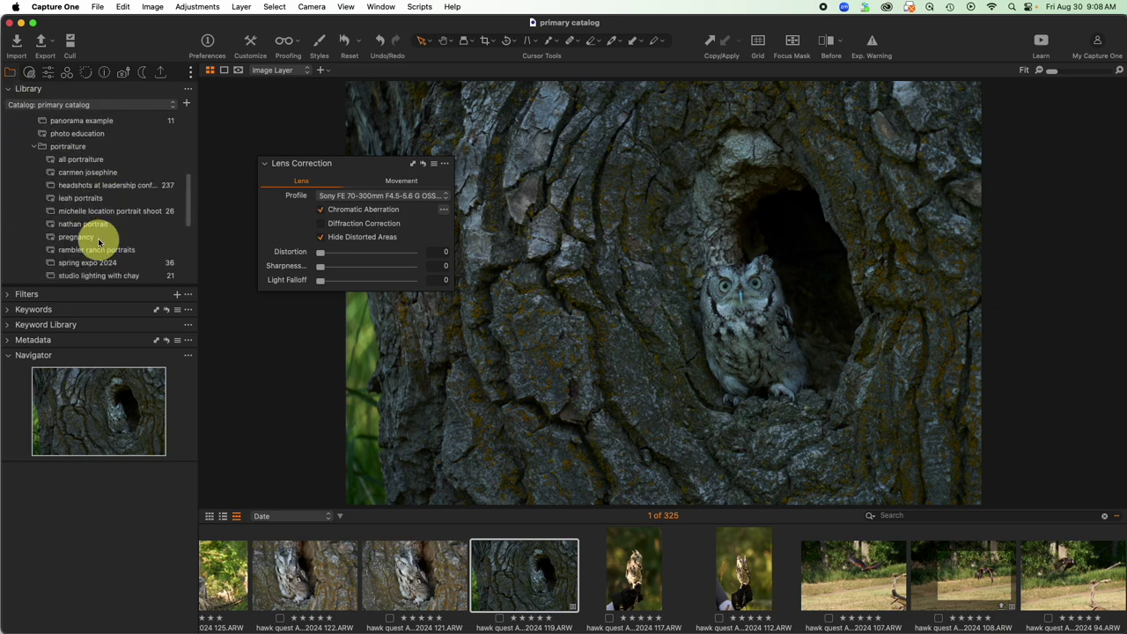
scroll(51, 163, up, 2)
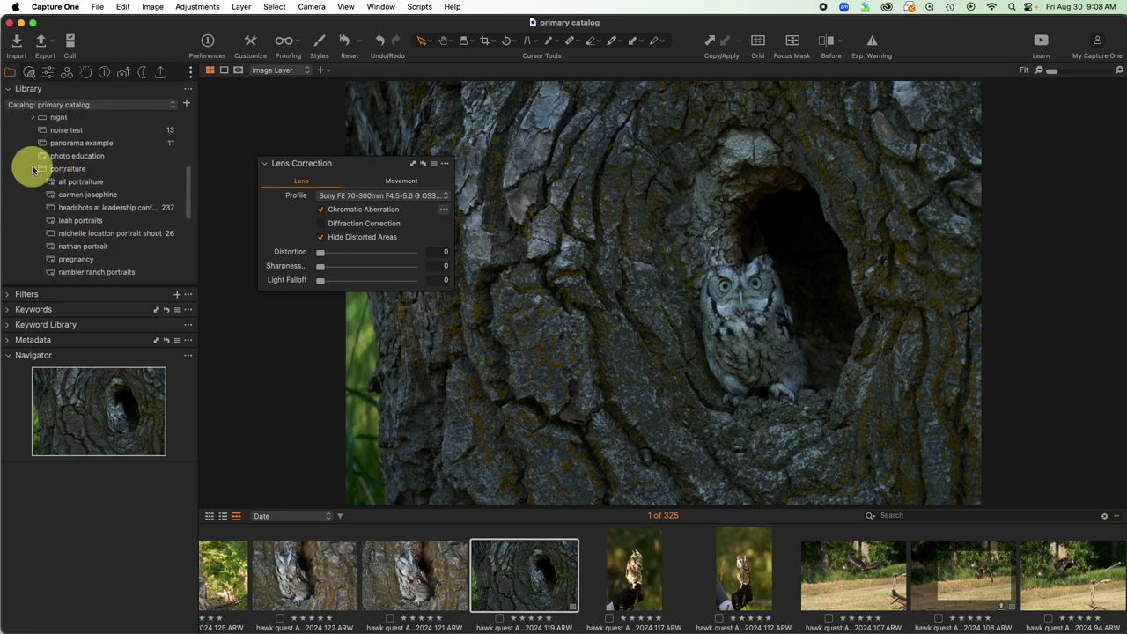
click(35, 168)
scroll(85, 171, up, 5)
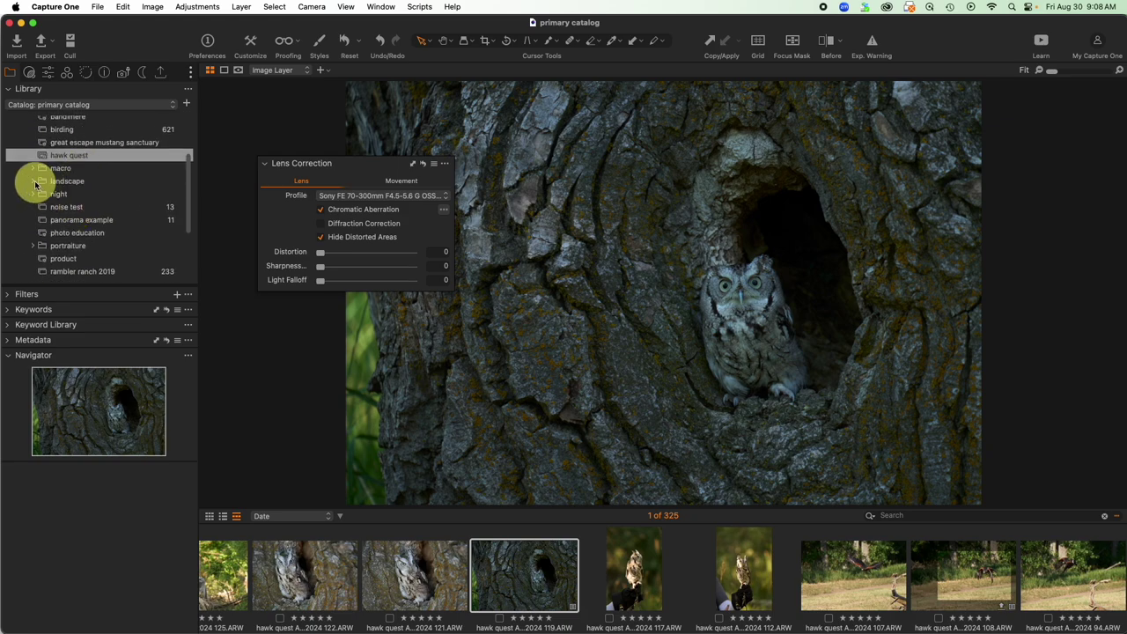
click(35, 180)
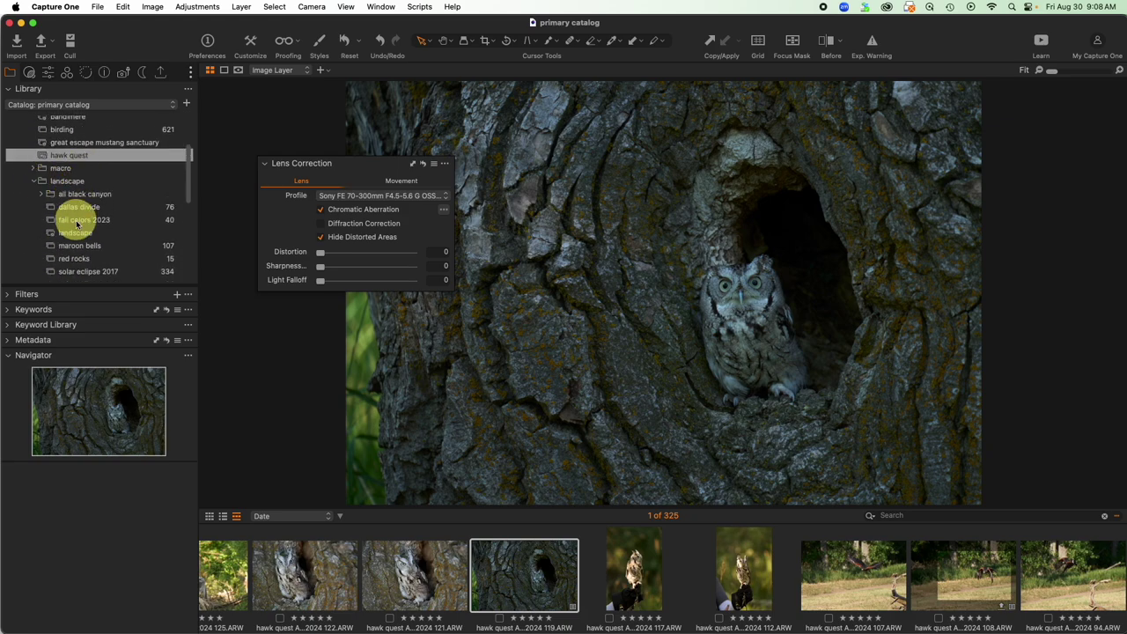
click(79, 246)
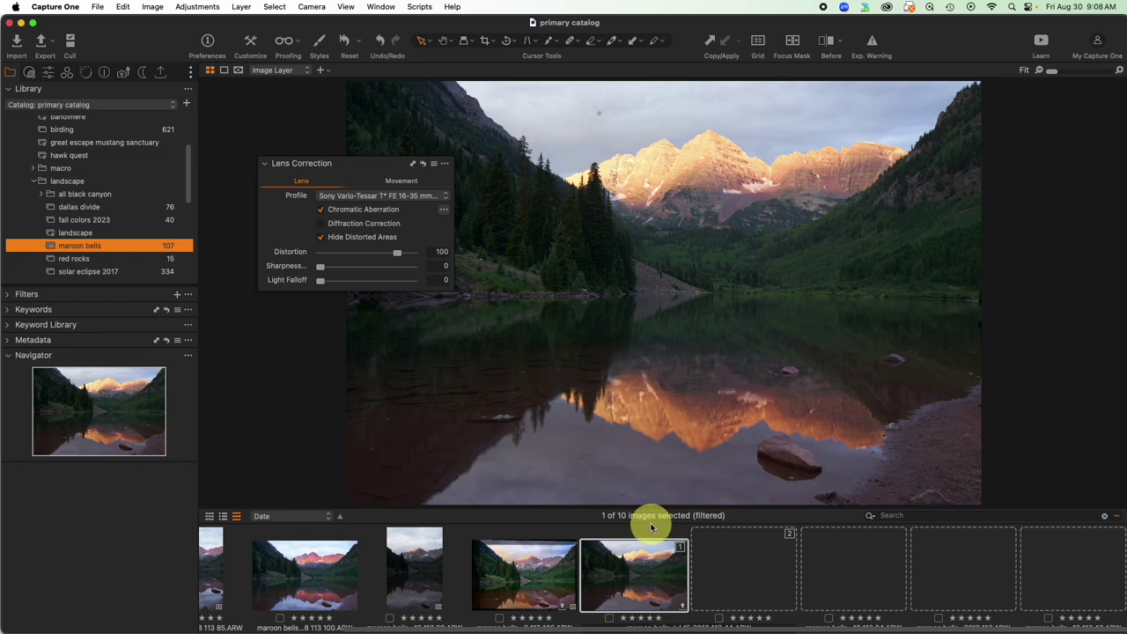
Step: Move Lens Correction beside the photo and compare distortion at 0, then reset to 100
drag(353, 163, 950, 250)
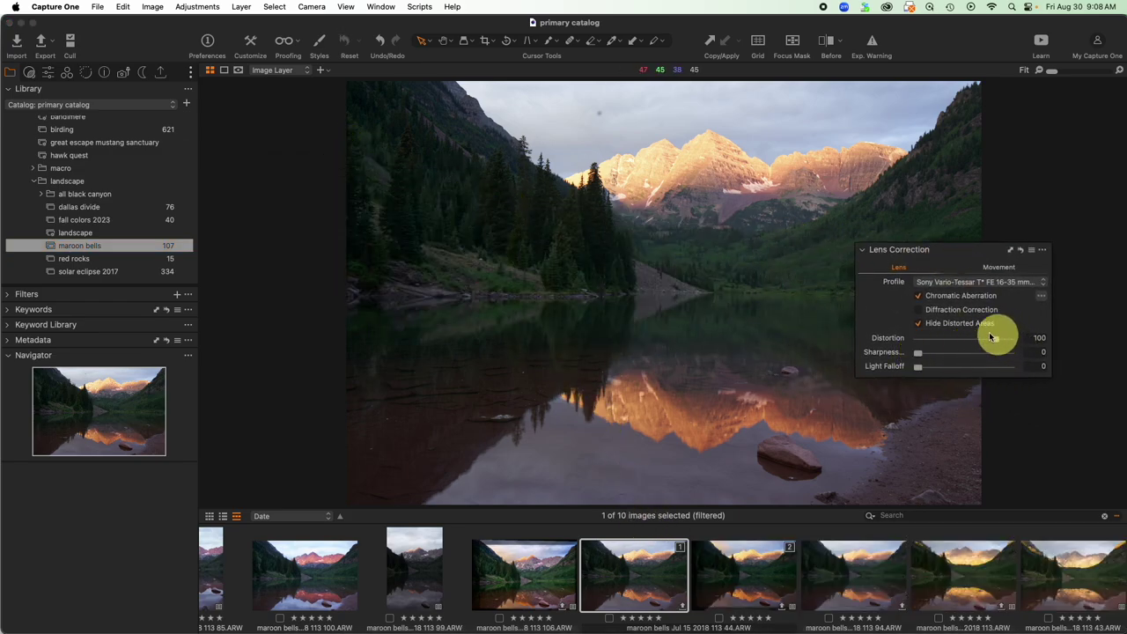
drag(1000, 348, 853, 343)
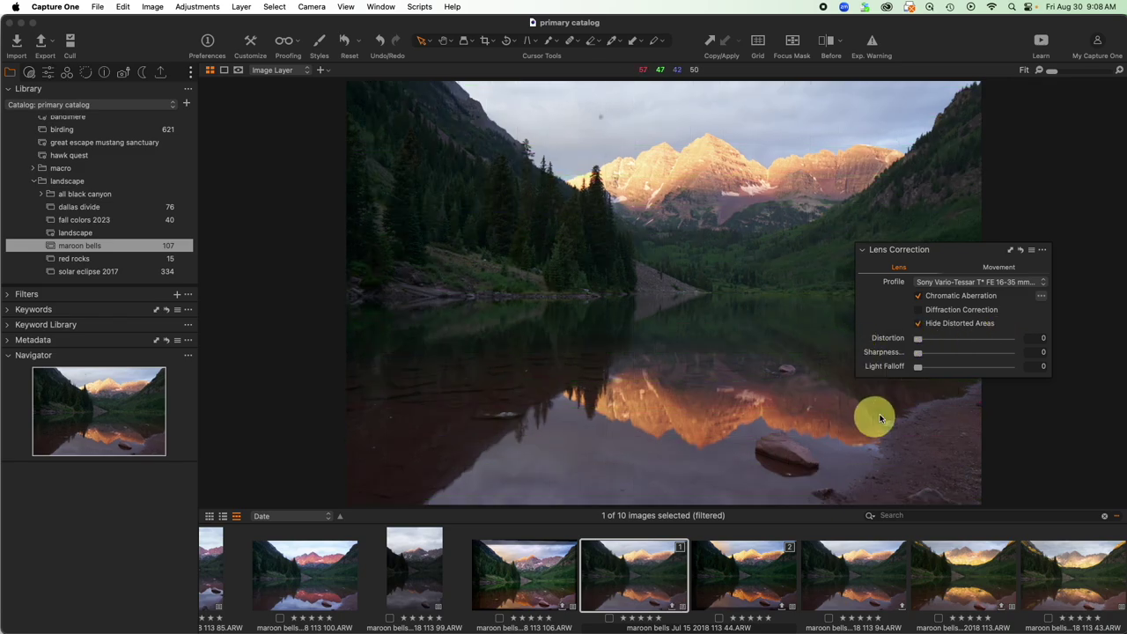
double_click(919, 340)
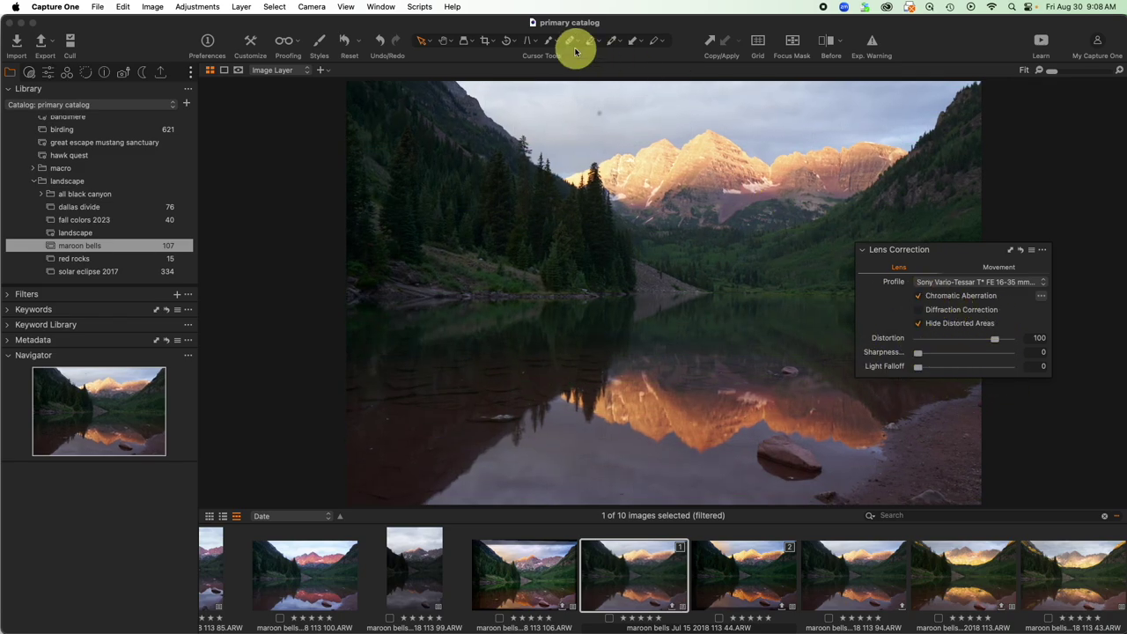
Step: Zoom the mountain peak to 100% and enable Diffraction Correction
click(443, 41)
click(735, 156)
click(713, 171)
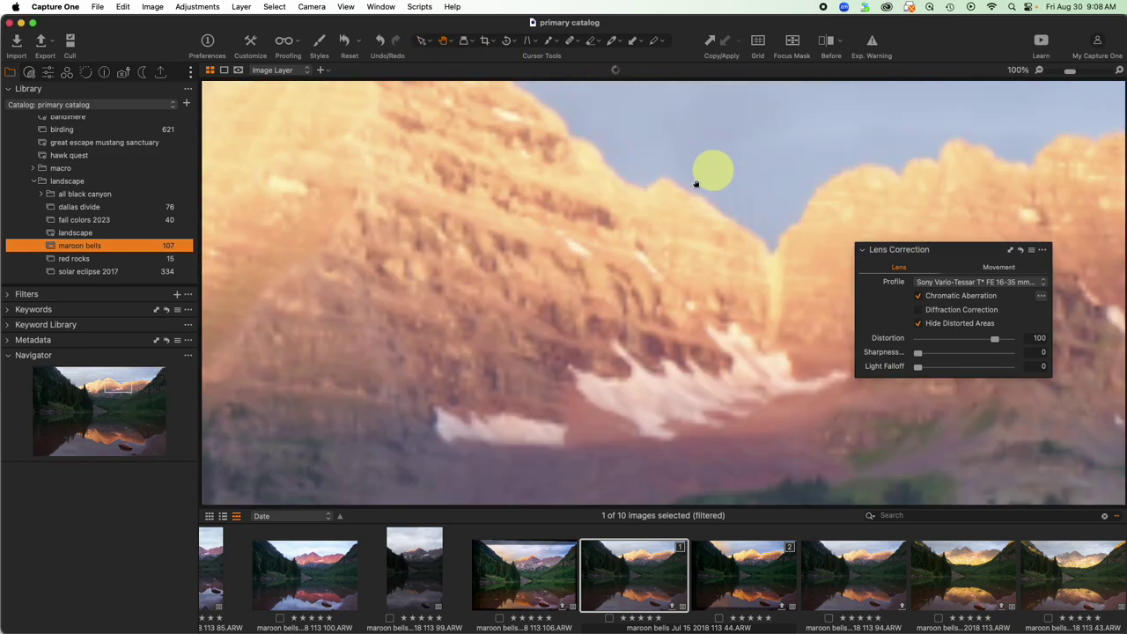
click(744, 328)
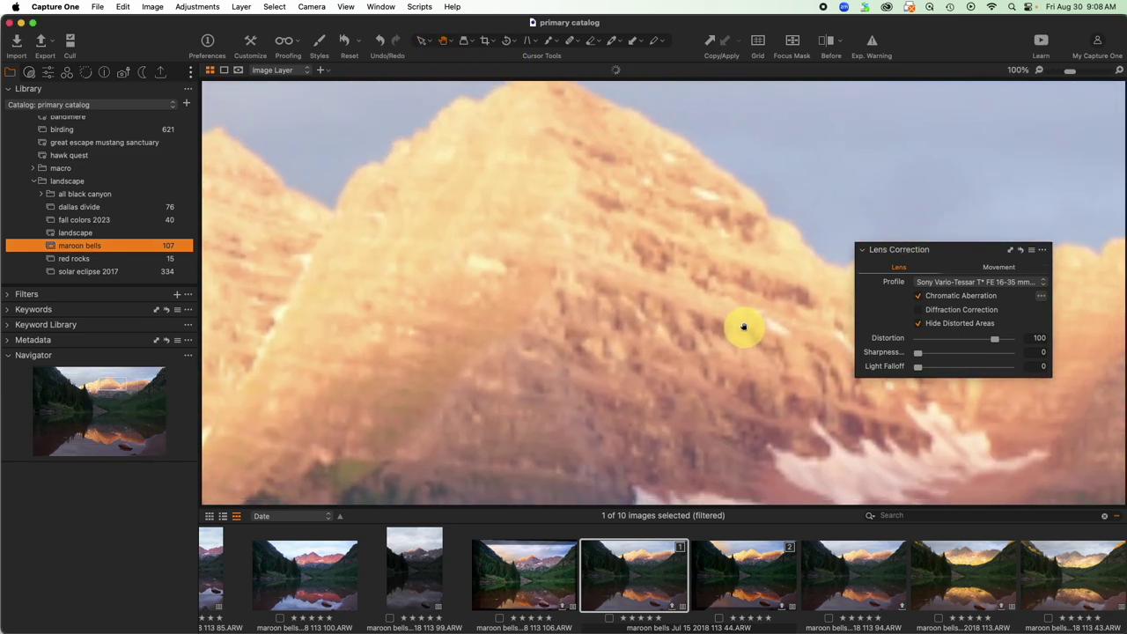
click(944, 311)
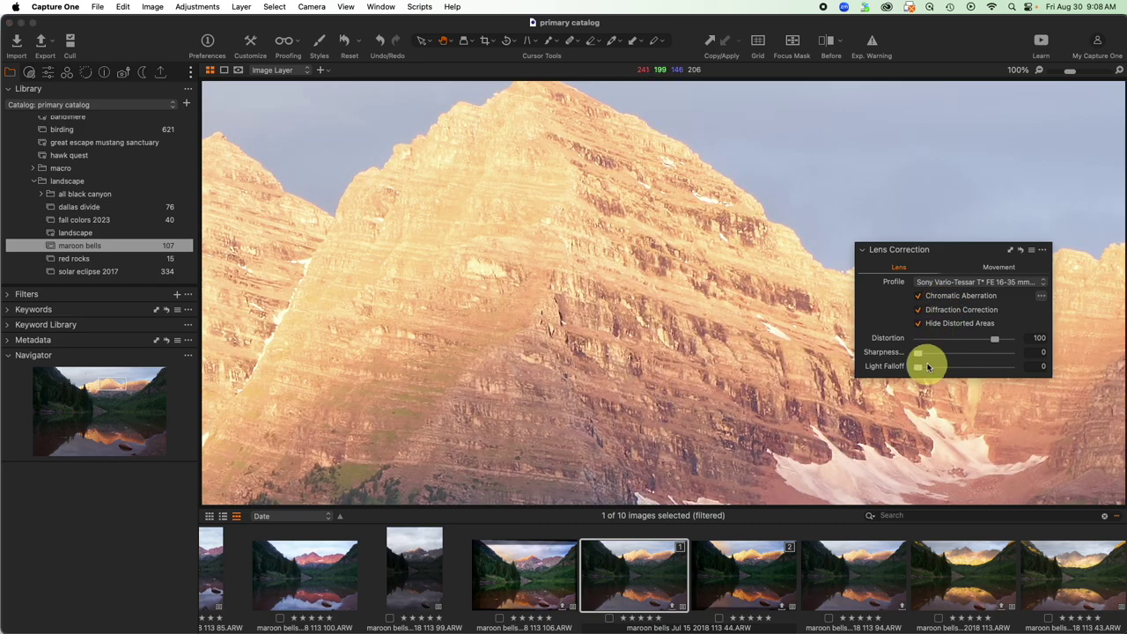
Step: Compare before/after across the peak with the split divider, then fit the whole photo again
key(y)
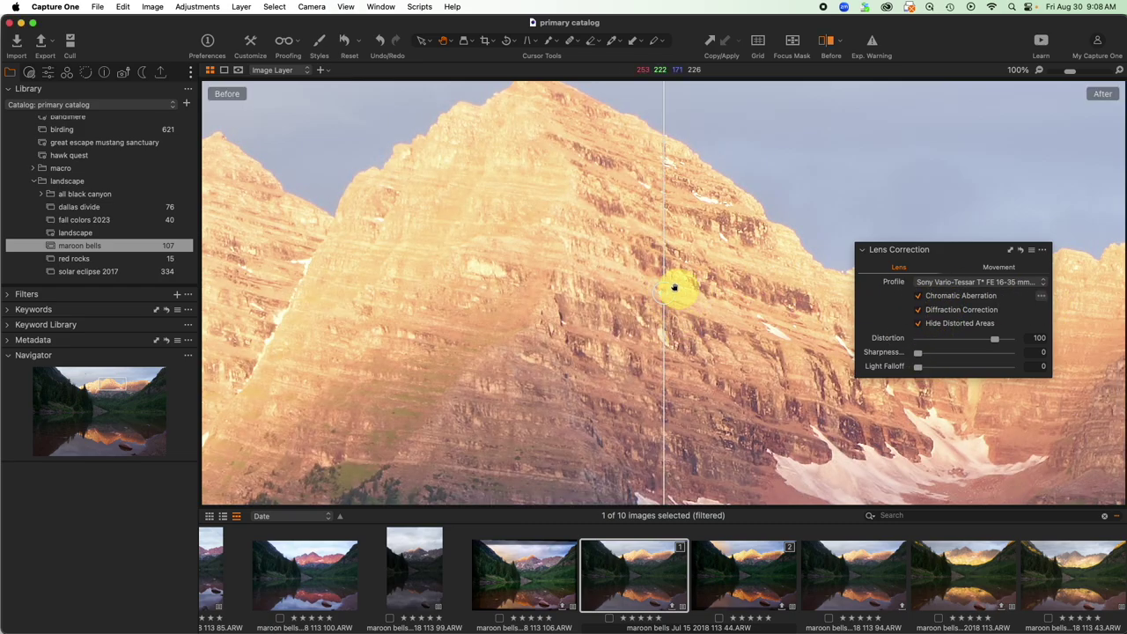
drag(674, 287, 567, 277)
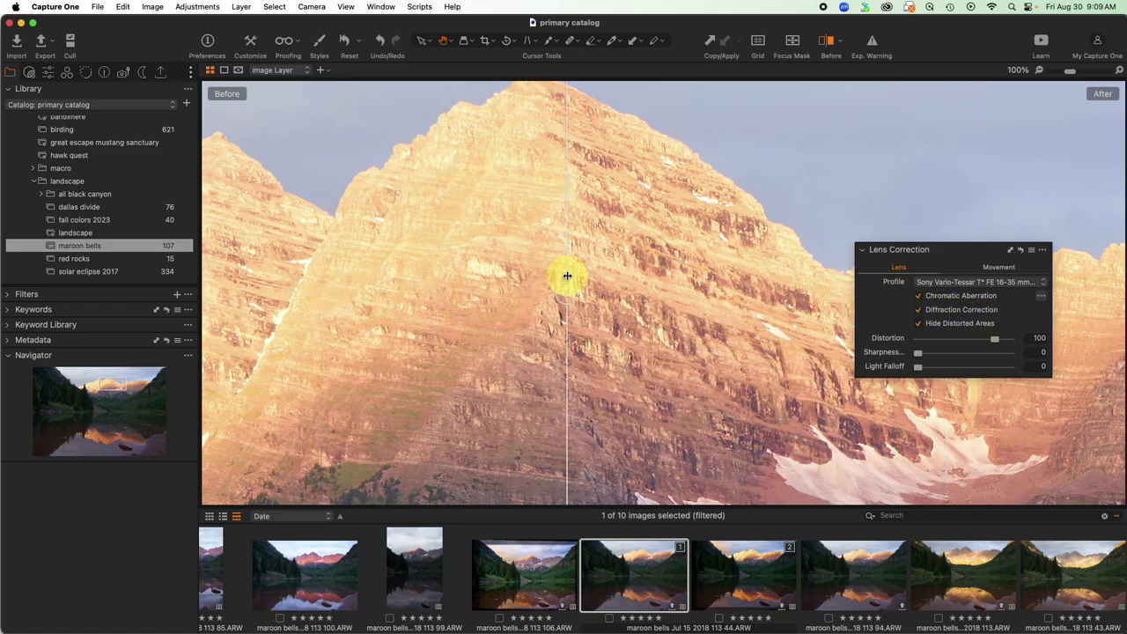
key(y)
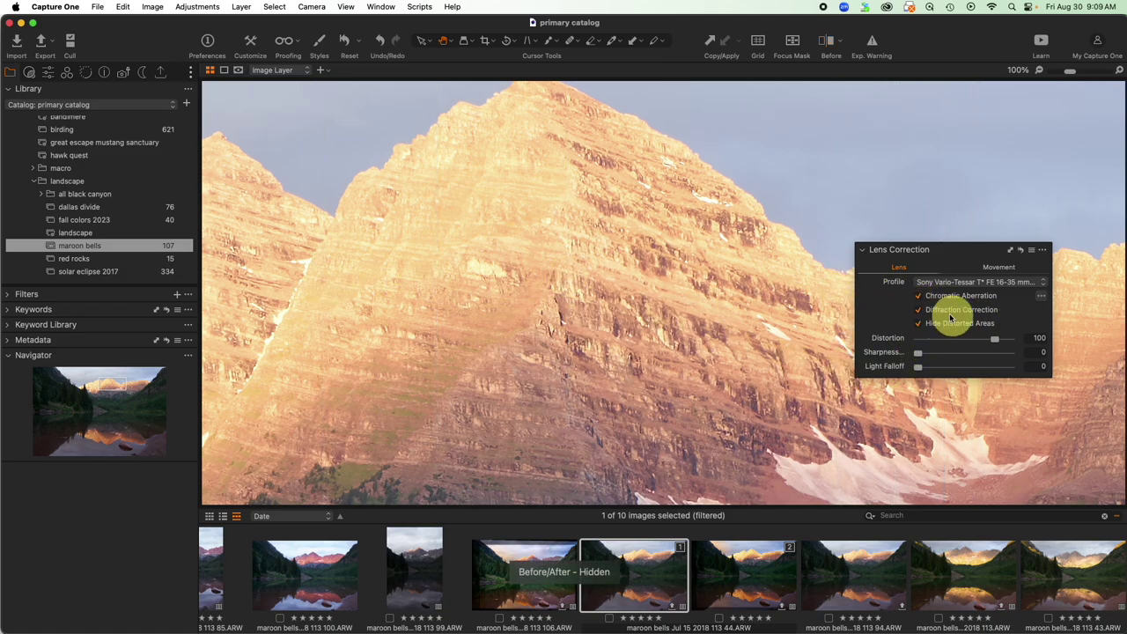
double_click(680, 319)
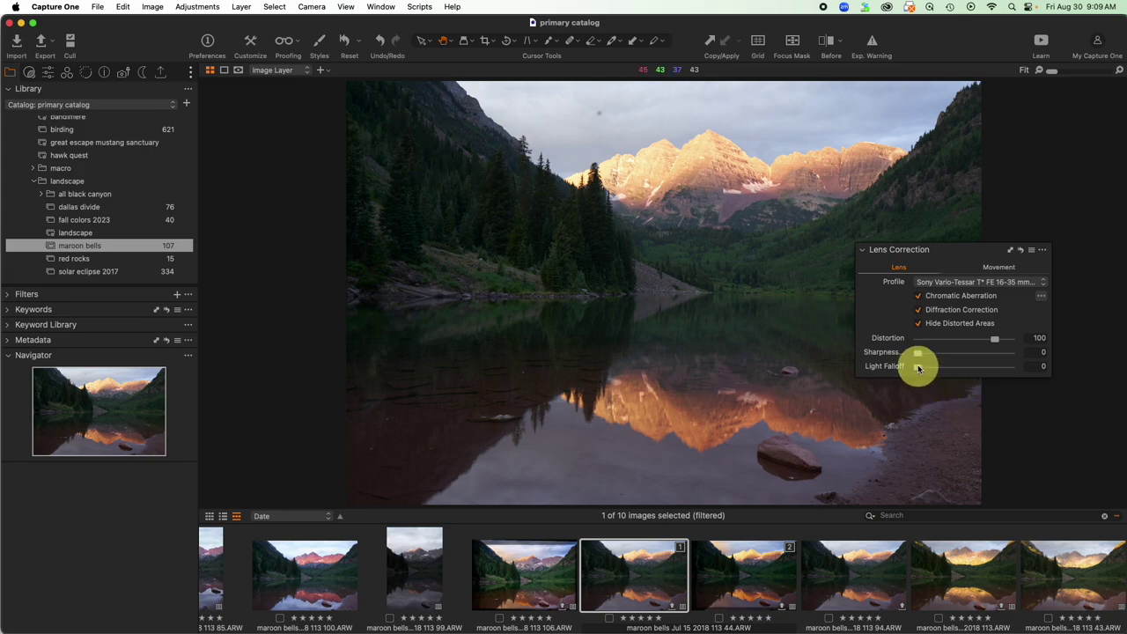
Step: Raise Light Falloff correction to 26 and look over the Lens Correction presets without applying one
drag(918, 365, 937, 368)
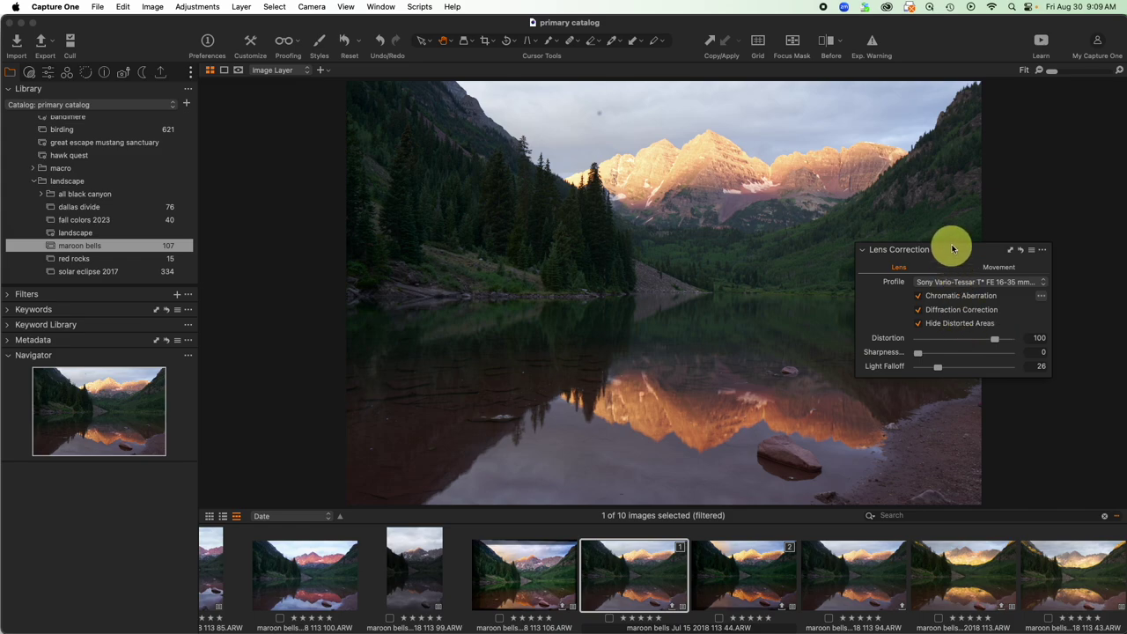
drag(951, 249, 571, 206)
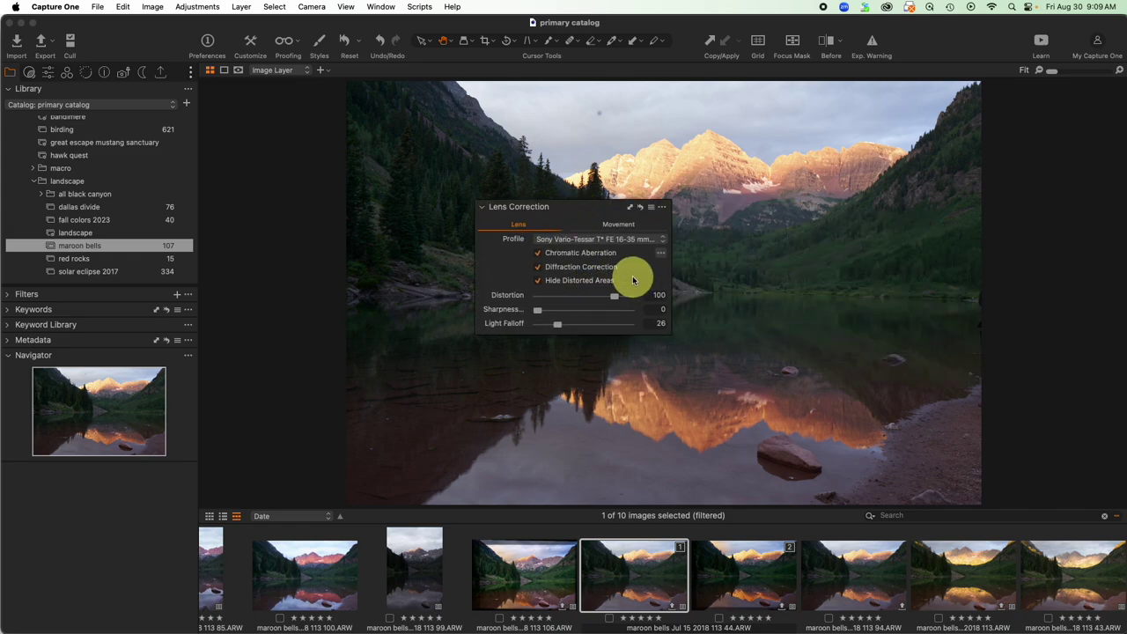
click(653, 210)
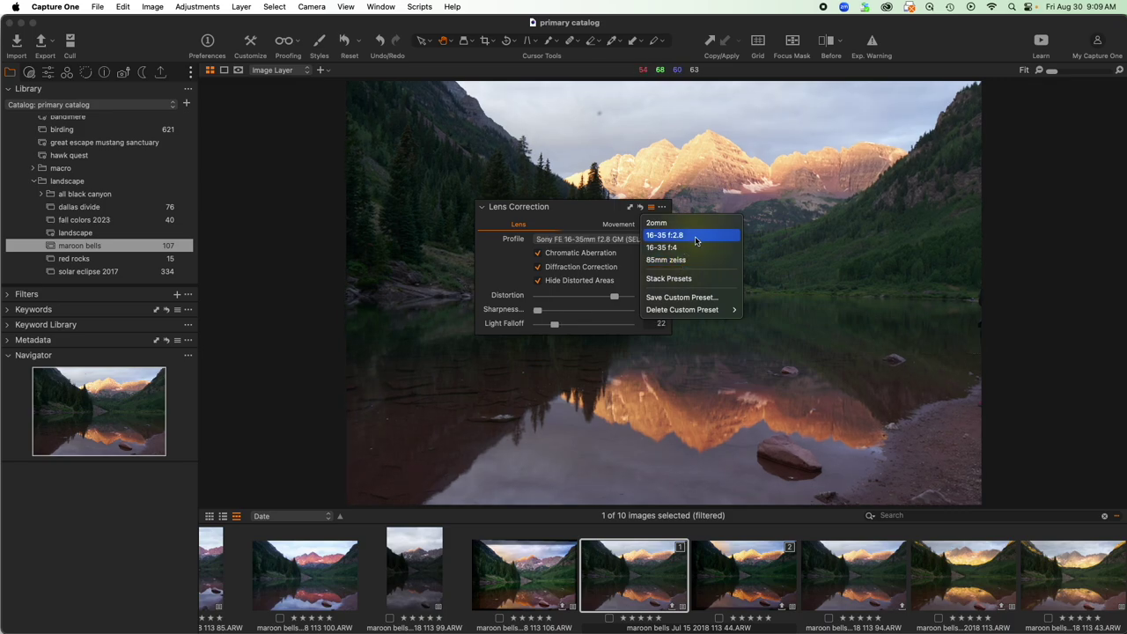
click(565, 212)
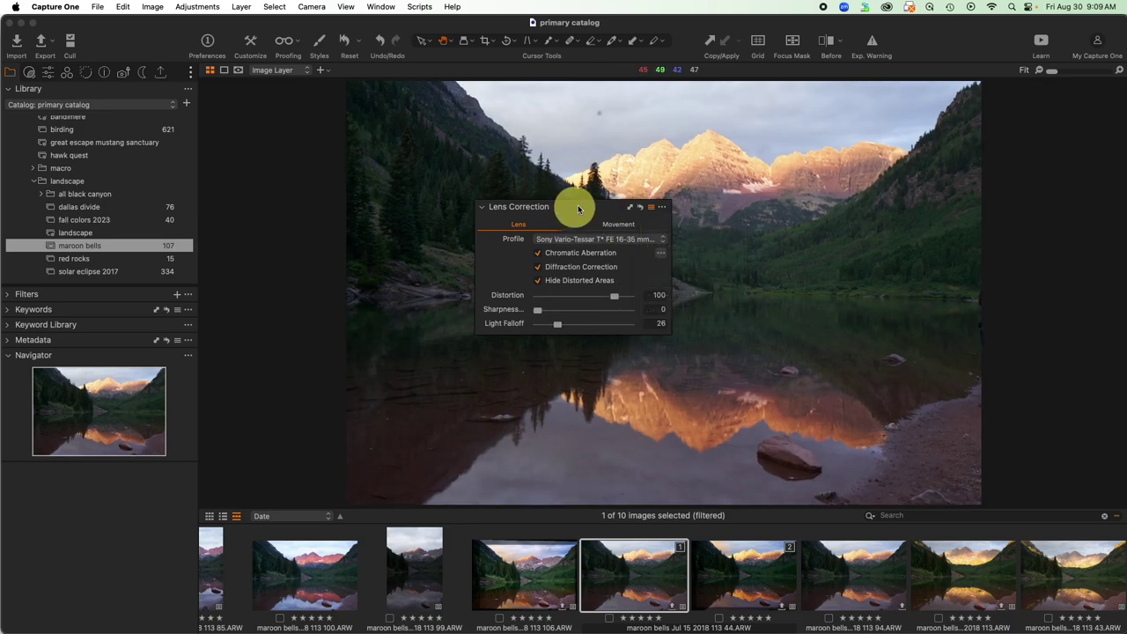
Step: Dock the Lens Correction tool into the left tools panel beneath Crop
drag(565, 211, 465, 162)
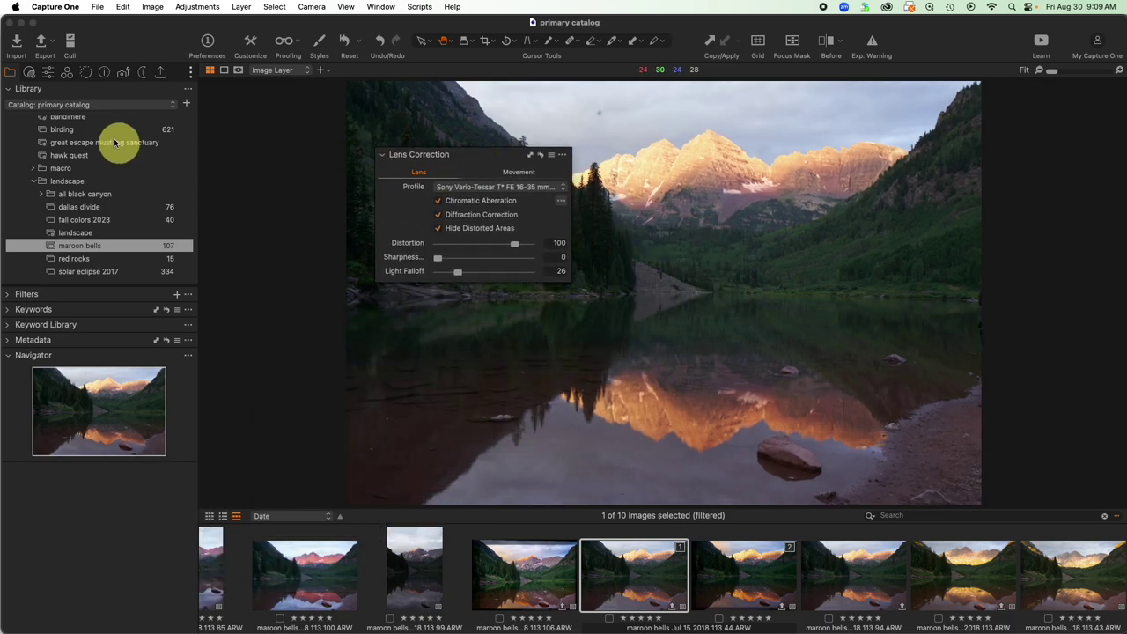
click(87, 79)
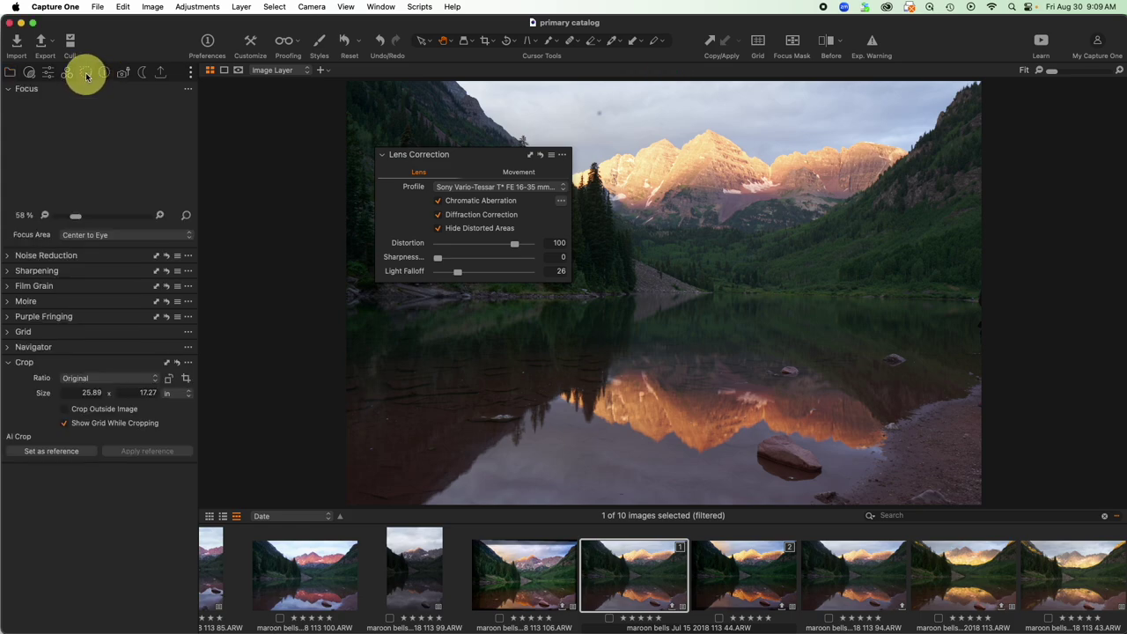
drag(461, 156, 112, 493)
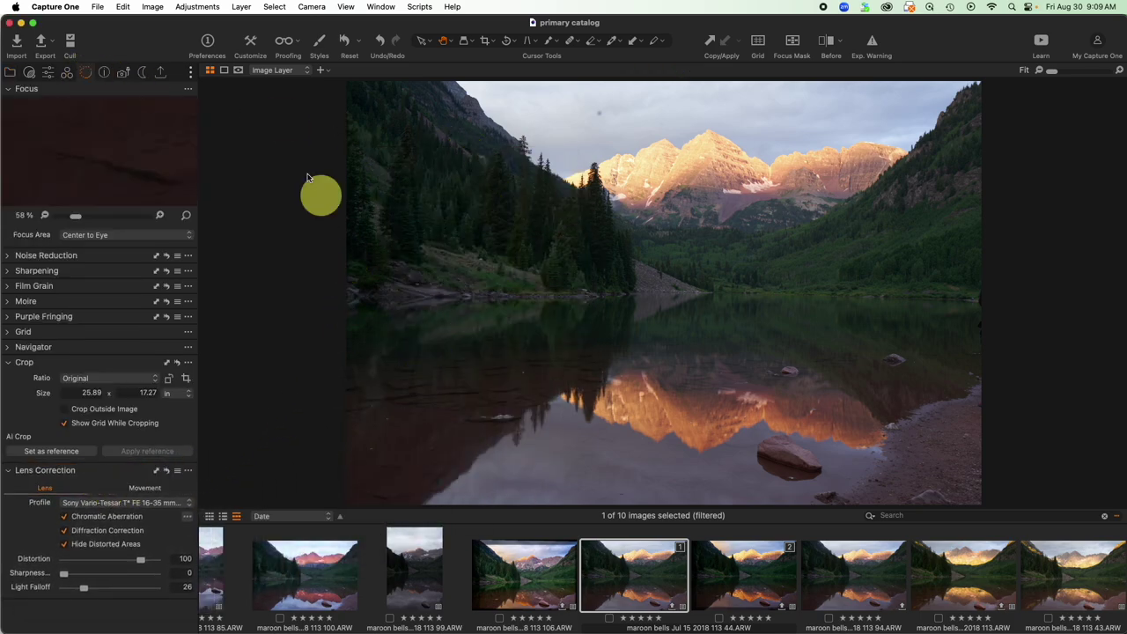
click(16, 48)
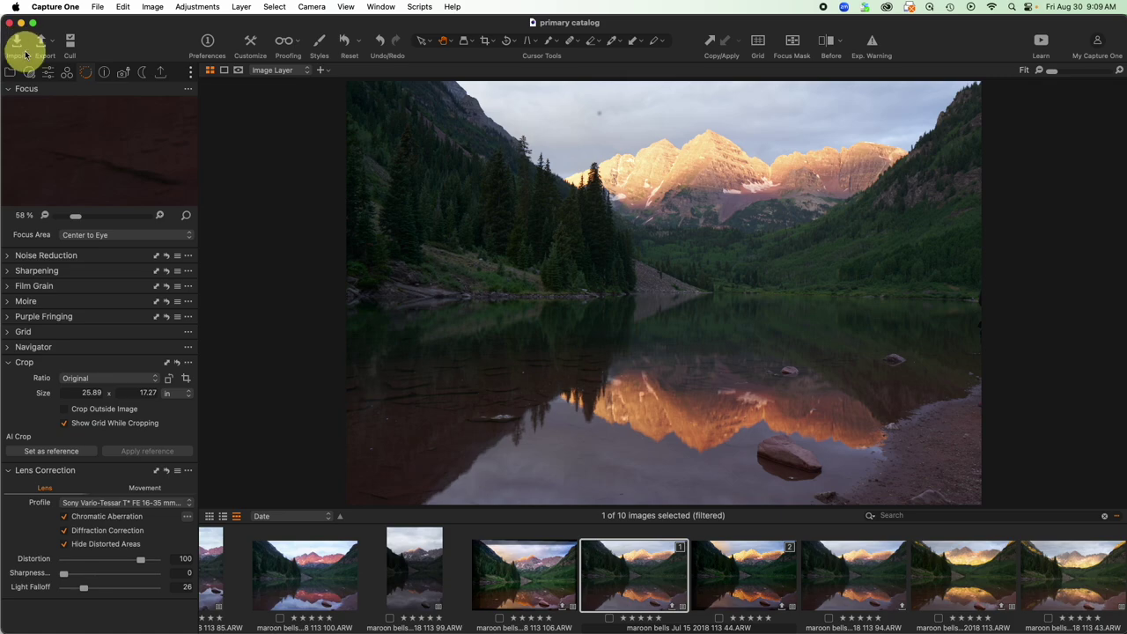
Step: Stack the custom Lens Correction preset 16-35 f:2.8 with a7r4 for import and confirm both
click(122, 237)
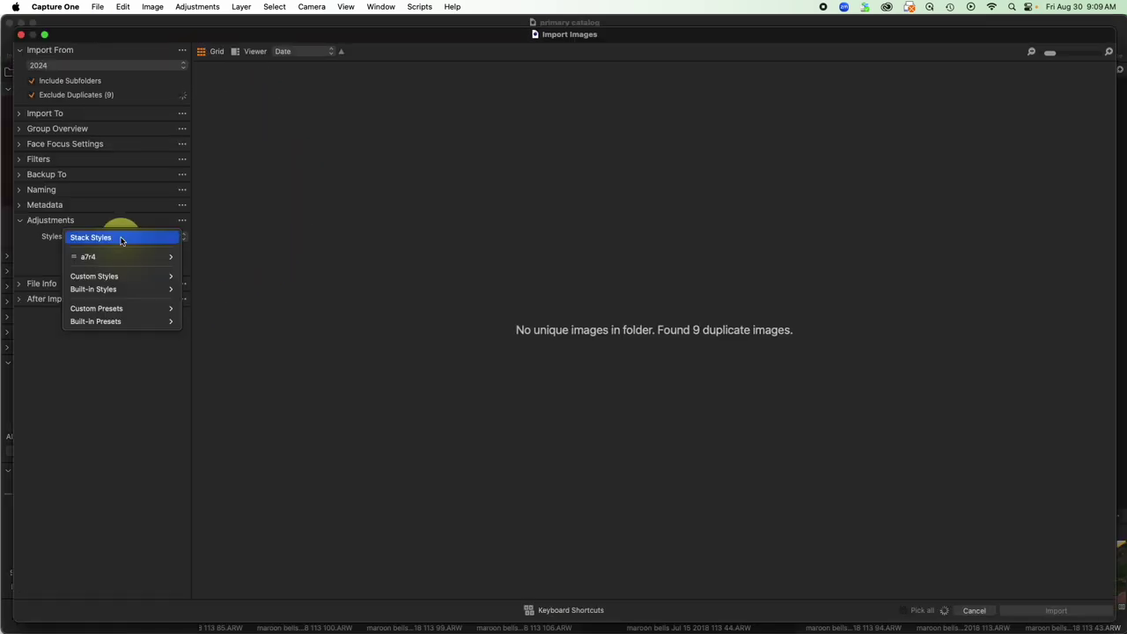
mouse_move(90, 259)
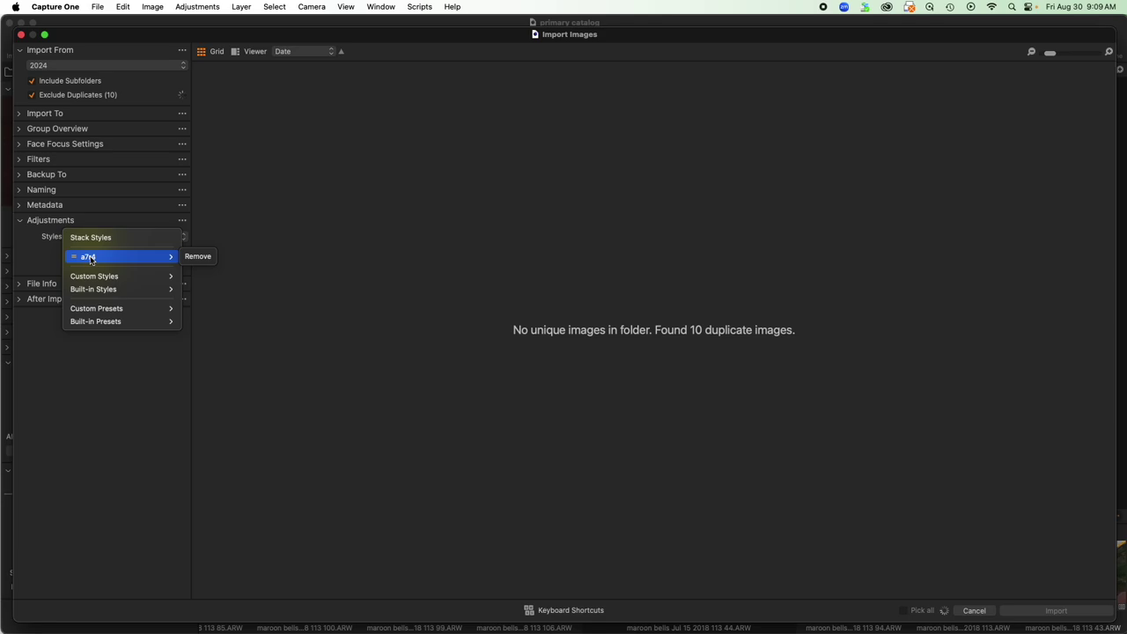
click(130, 321)
click(123, 308)
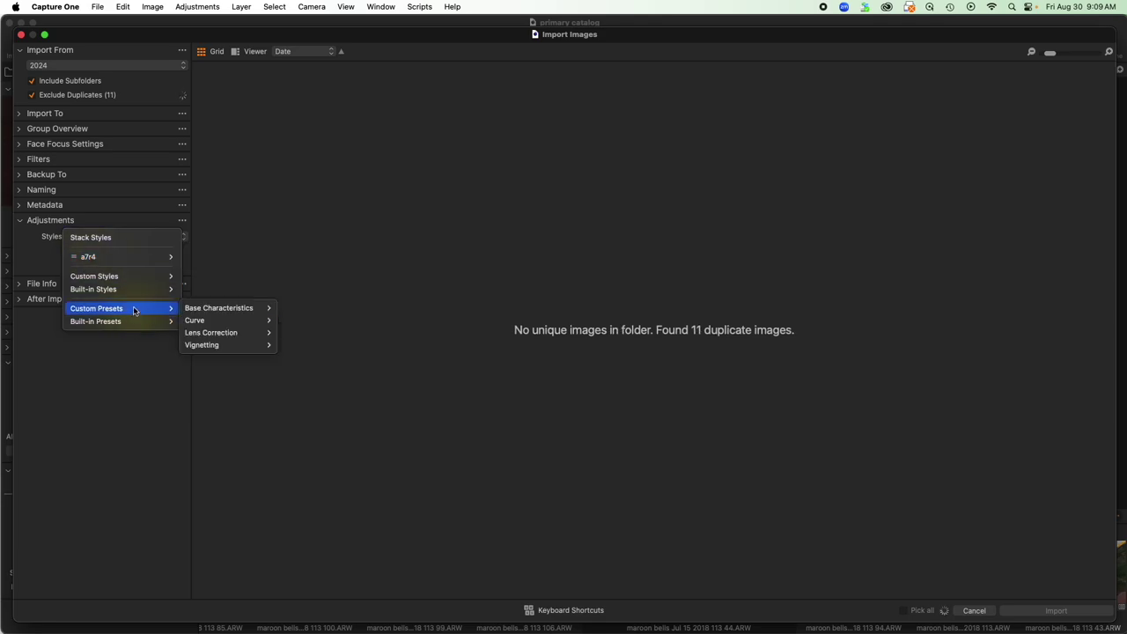
mouse_move(211, 333)
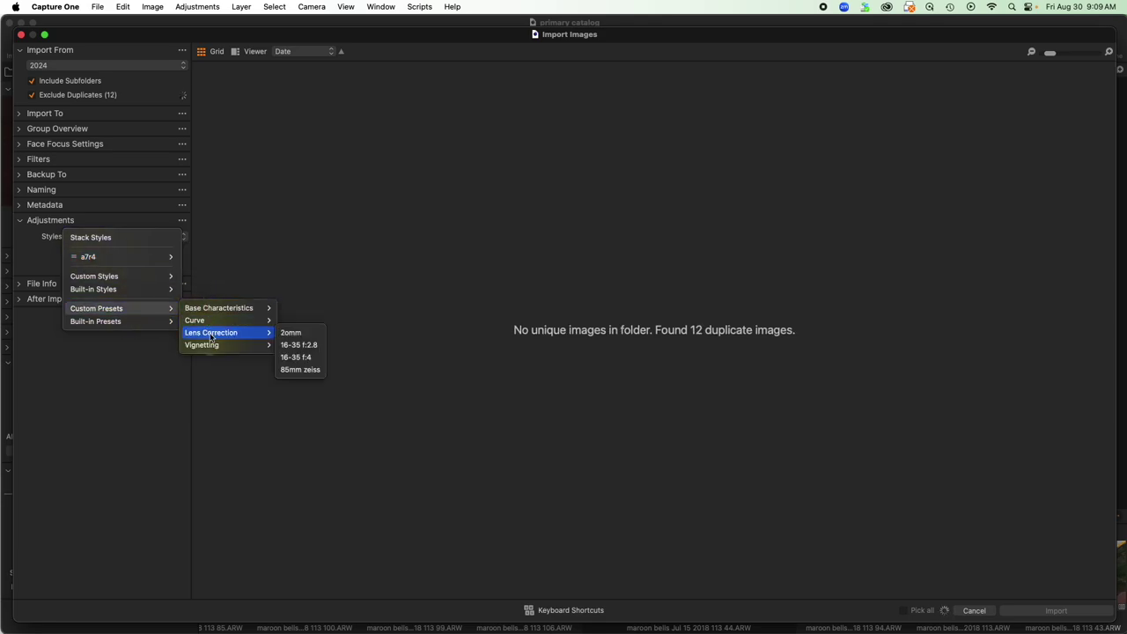
click(304, 349)
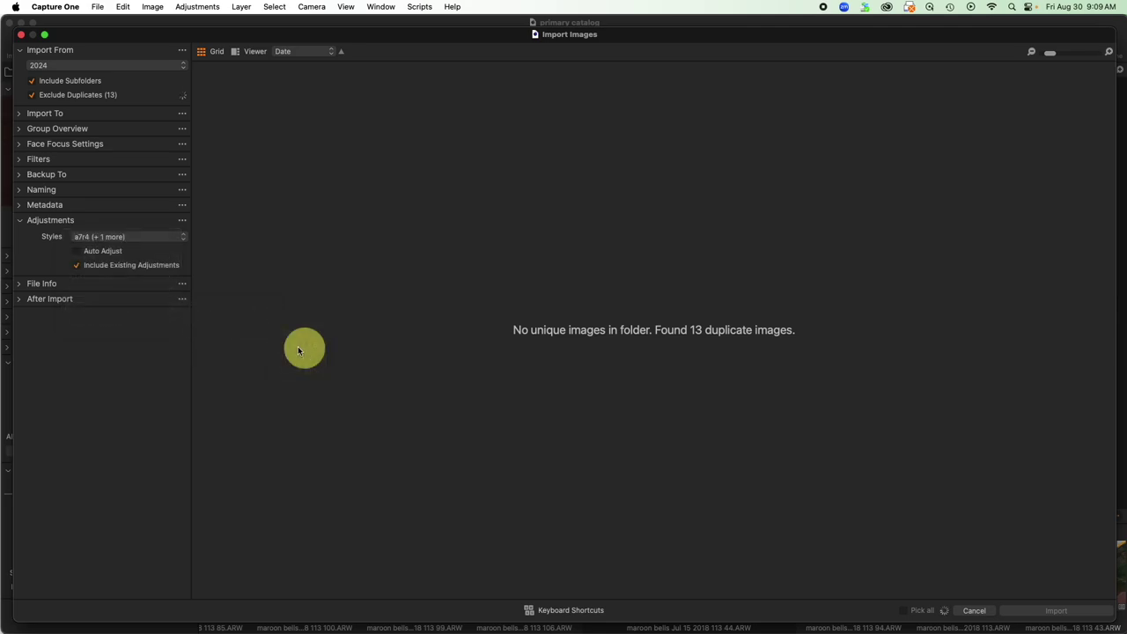
click(174, 240)
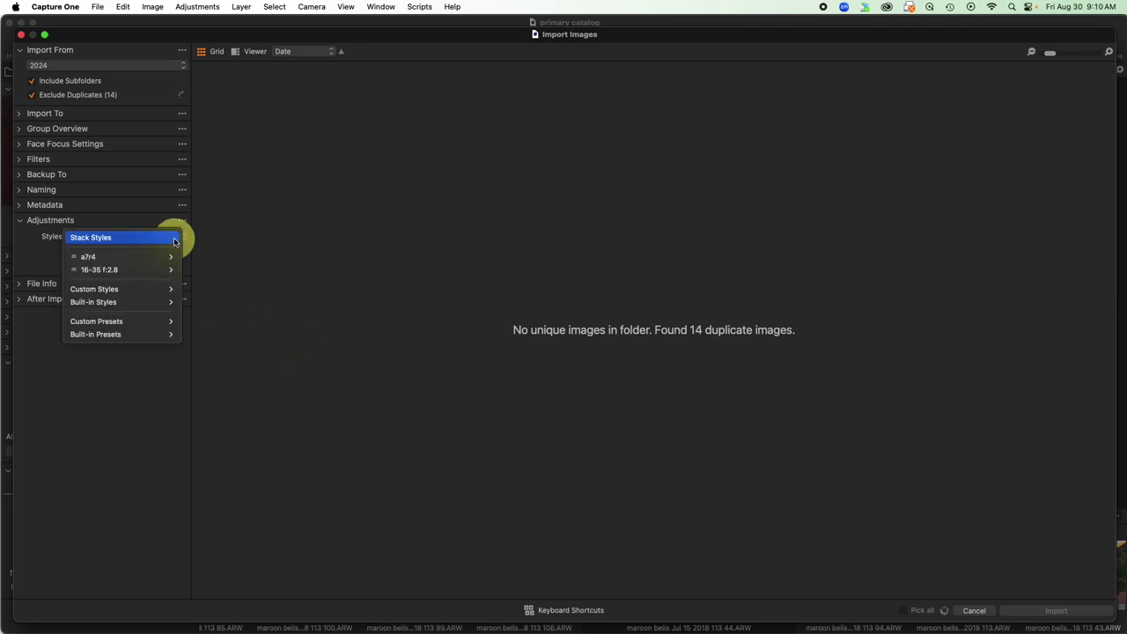
mouse_move(144, 259)
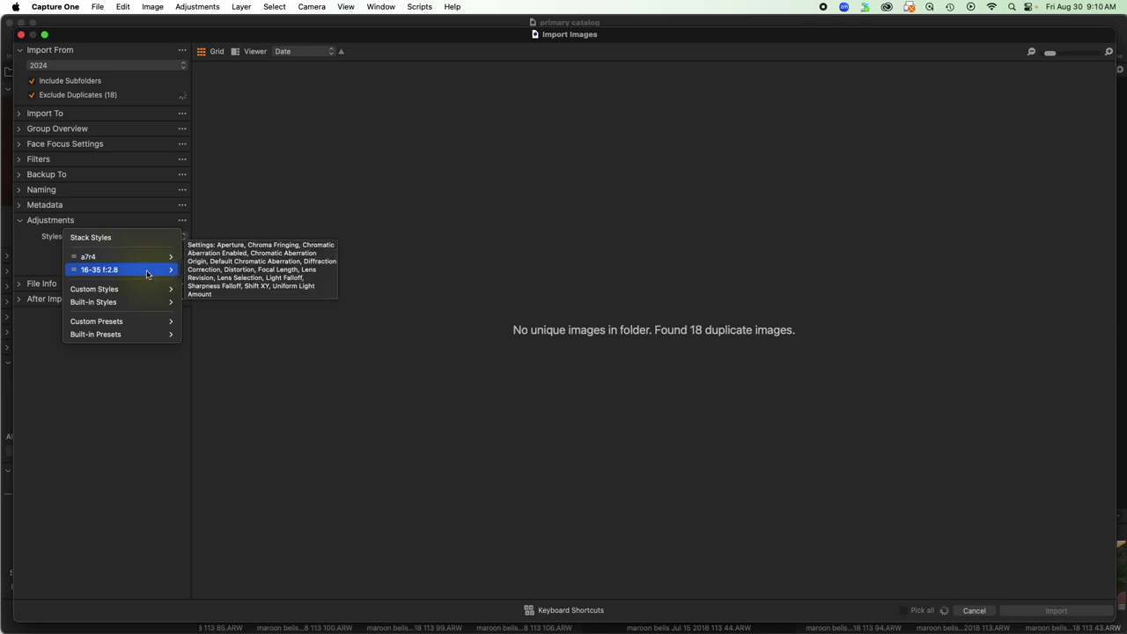
mouse_move(144, 291)
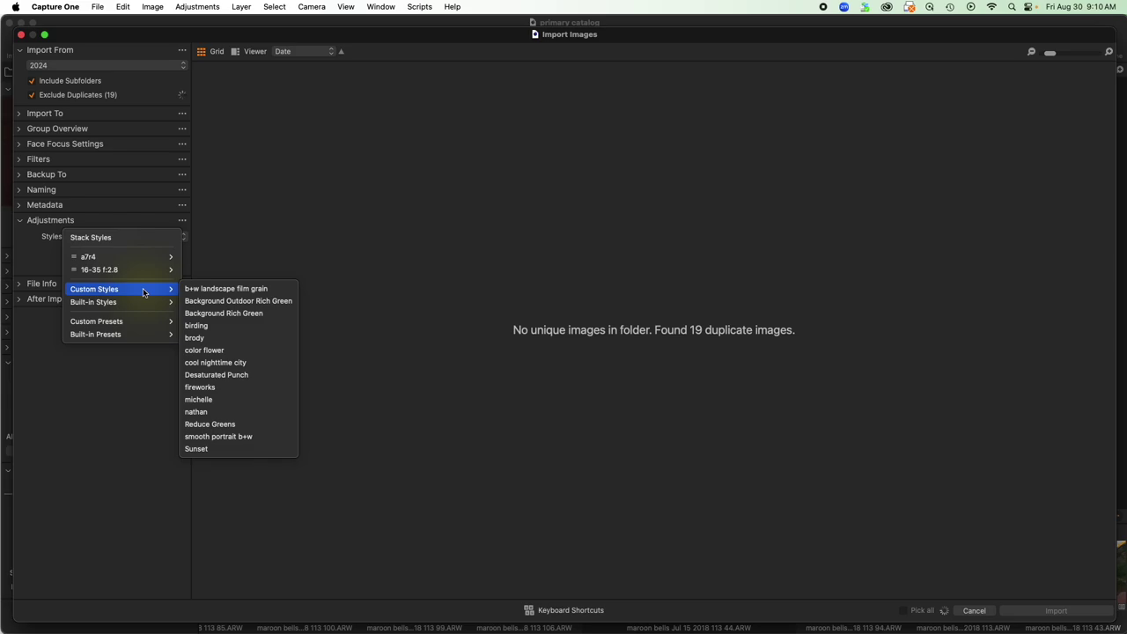